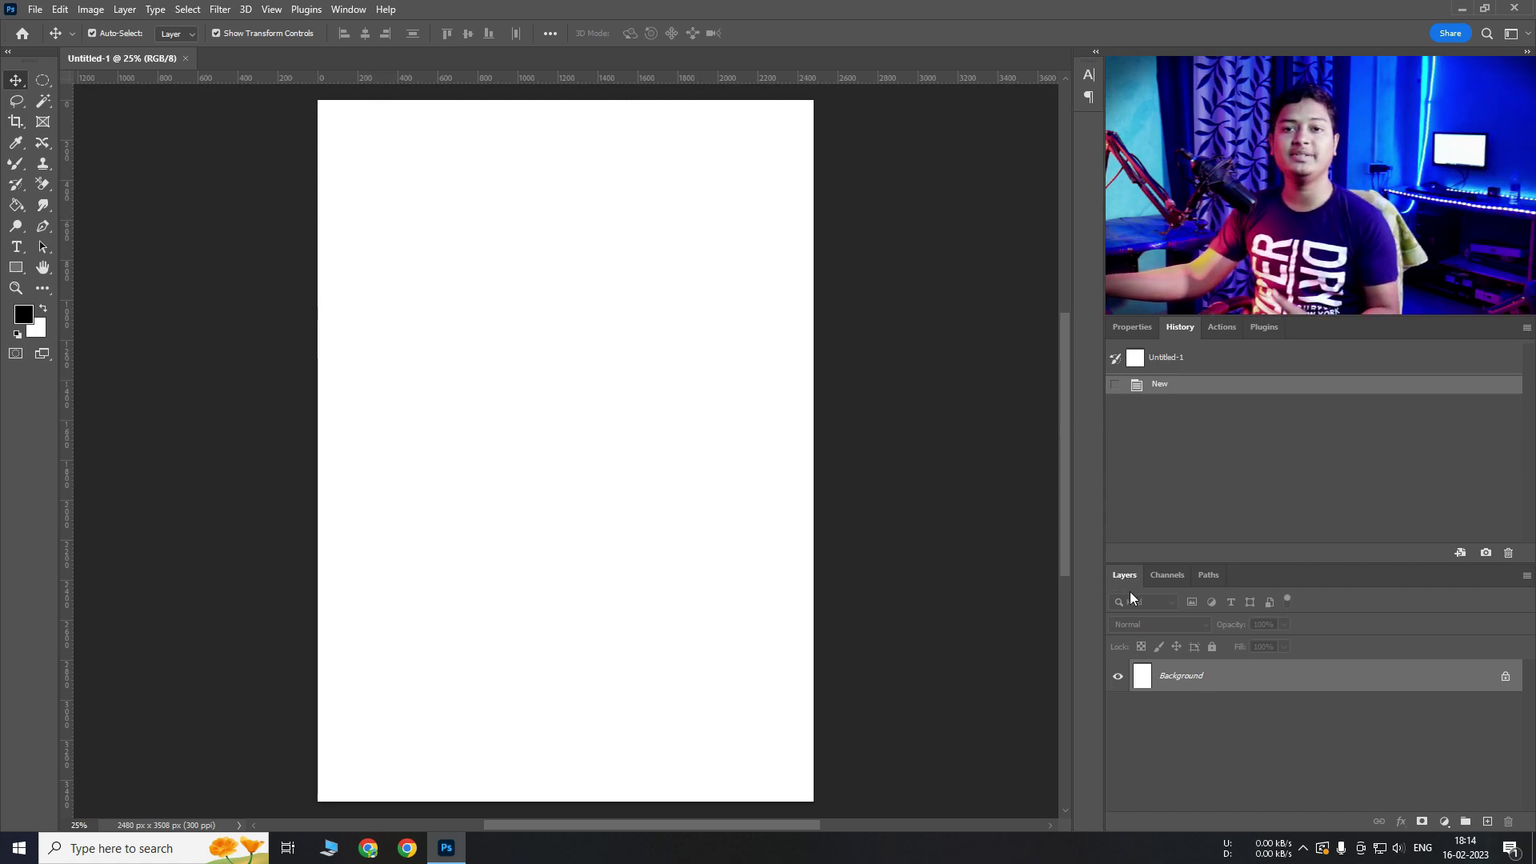
pyautogui.click(344, 10)
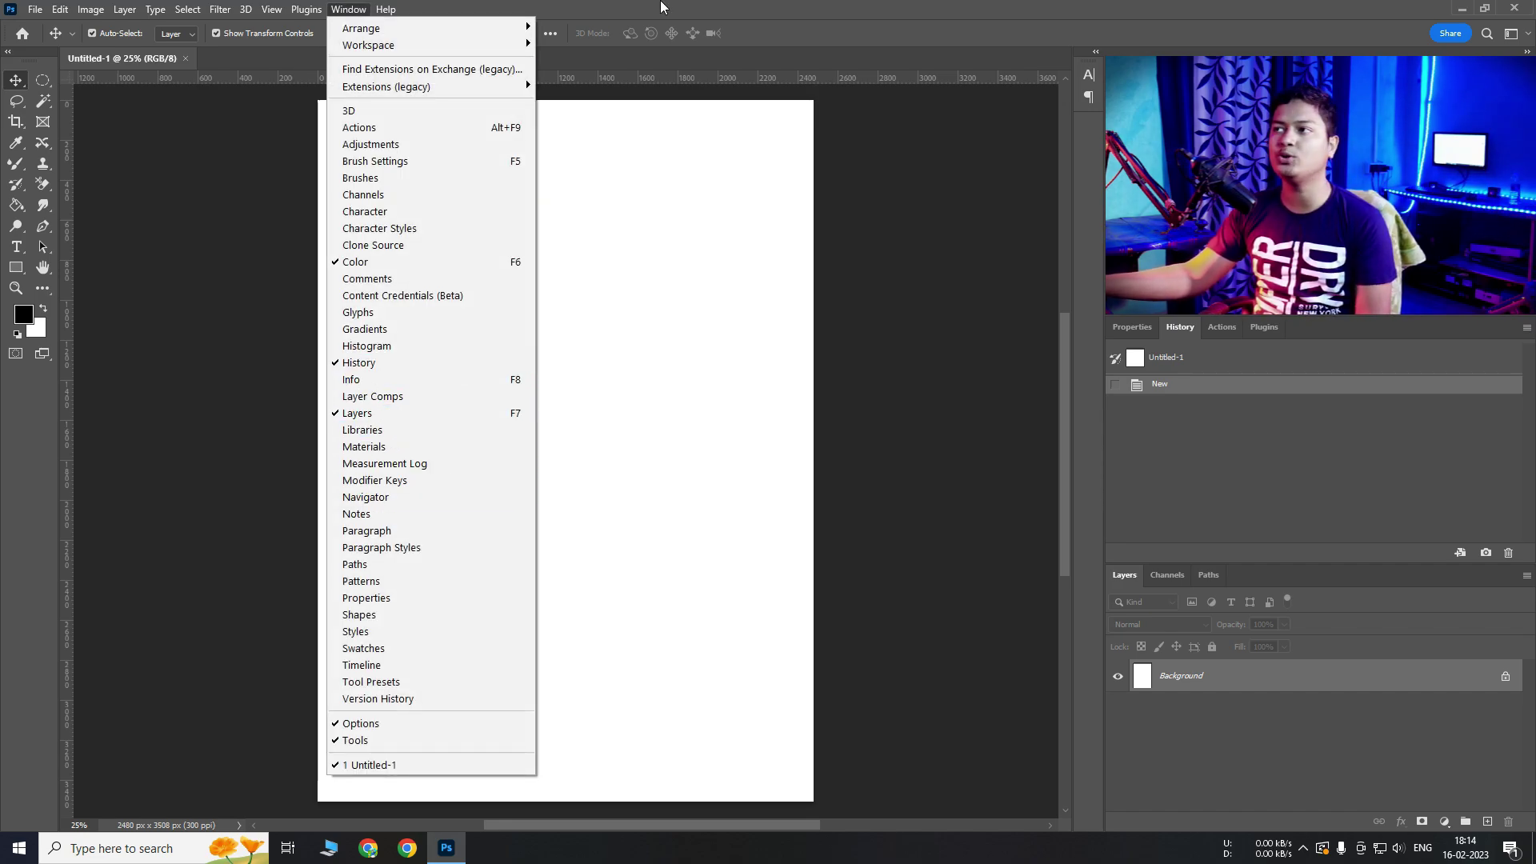
pyautogui.click(1322, 799)
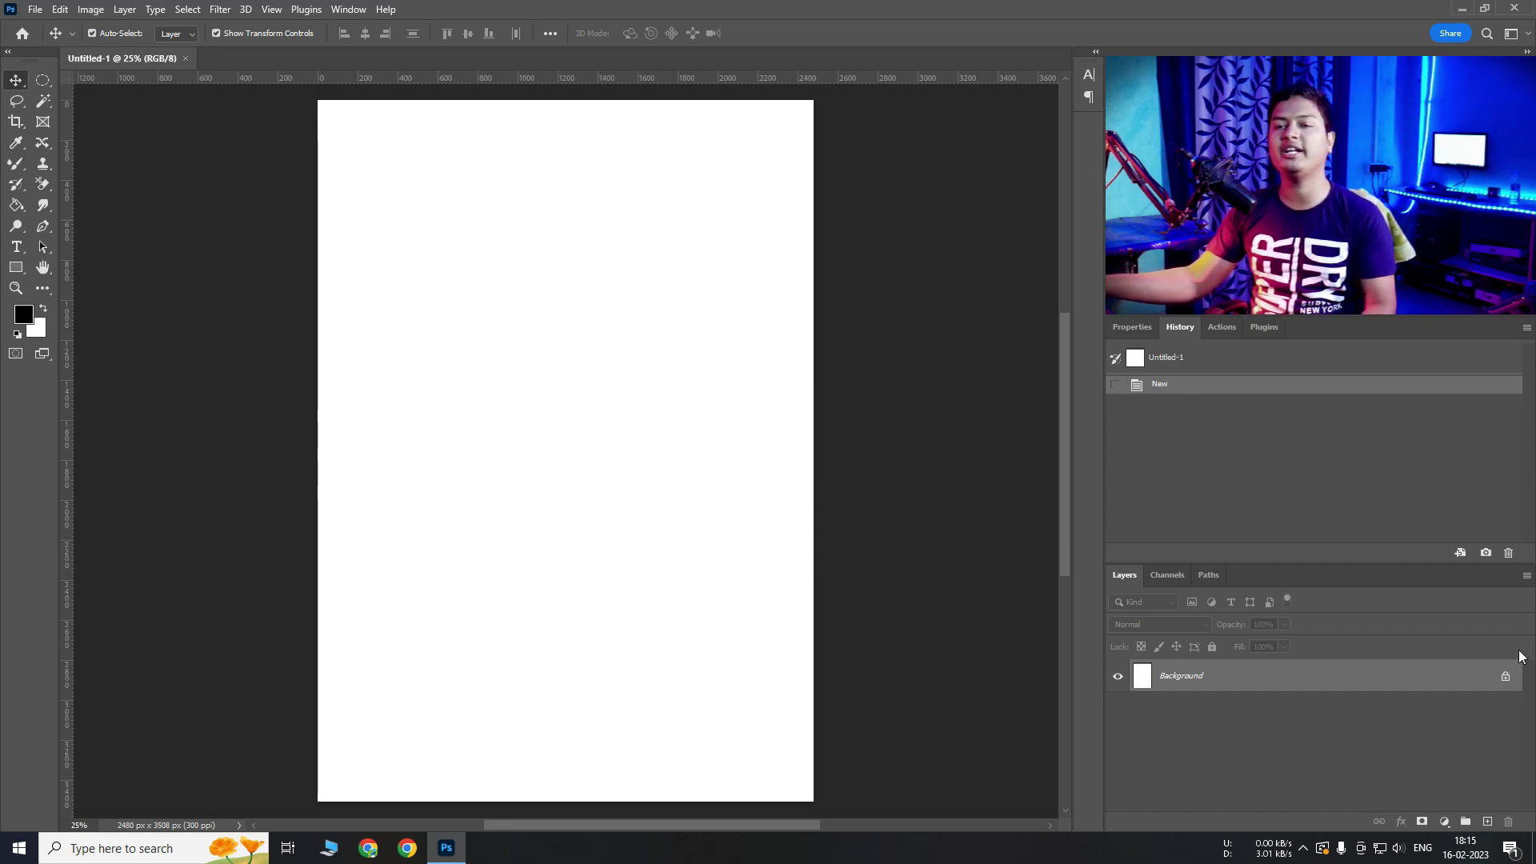
# Step: Unlock the Background so it becomes a regular layer, and view the available layer filter types
pyautogui.click(1505, 676)
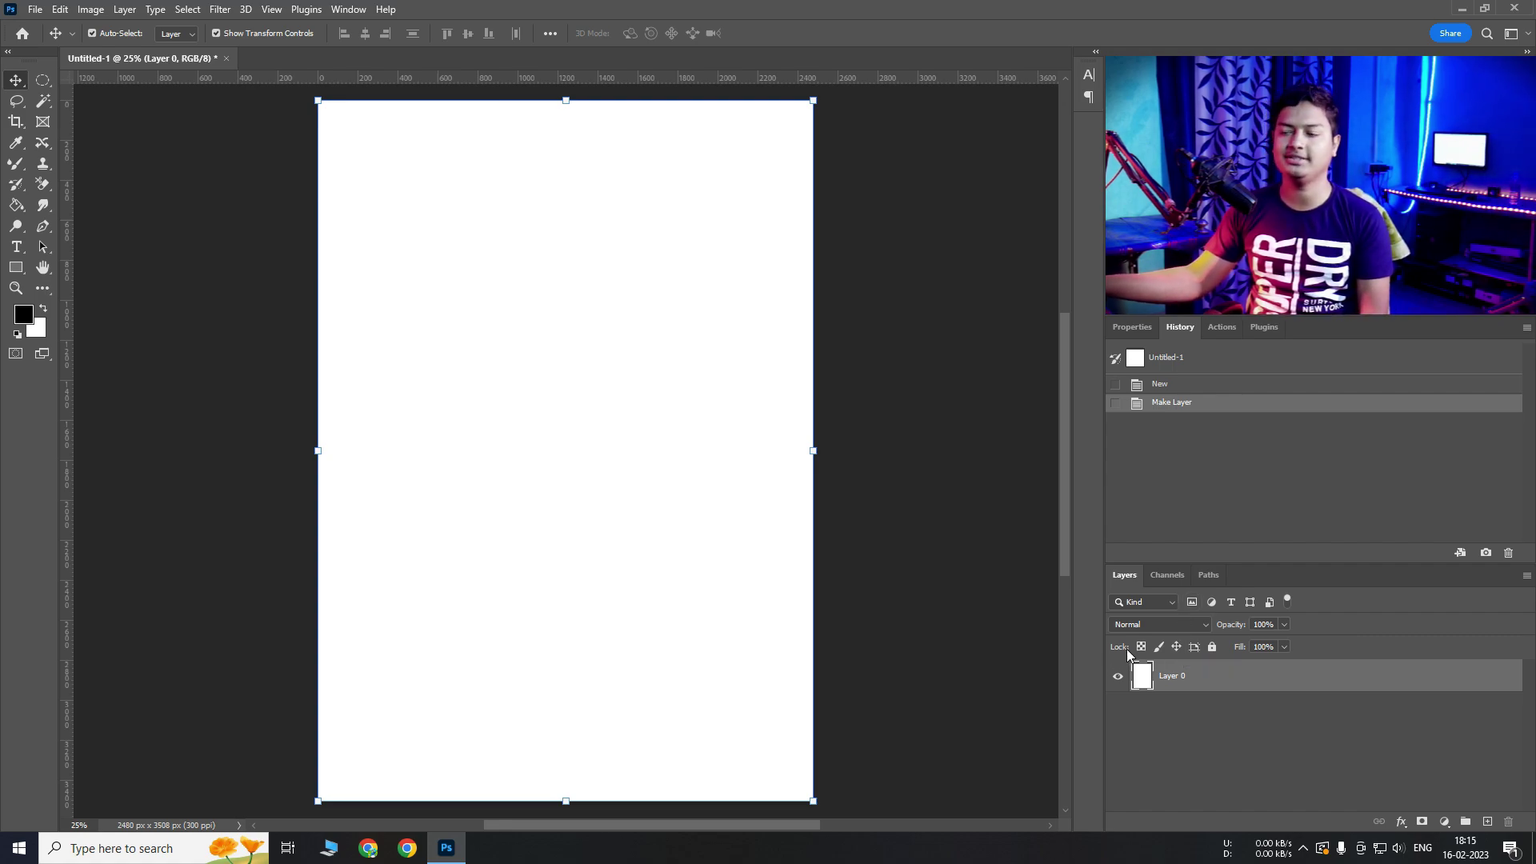
pyautogui.click(1169, 604)
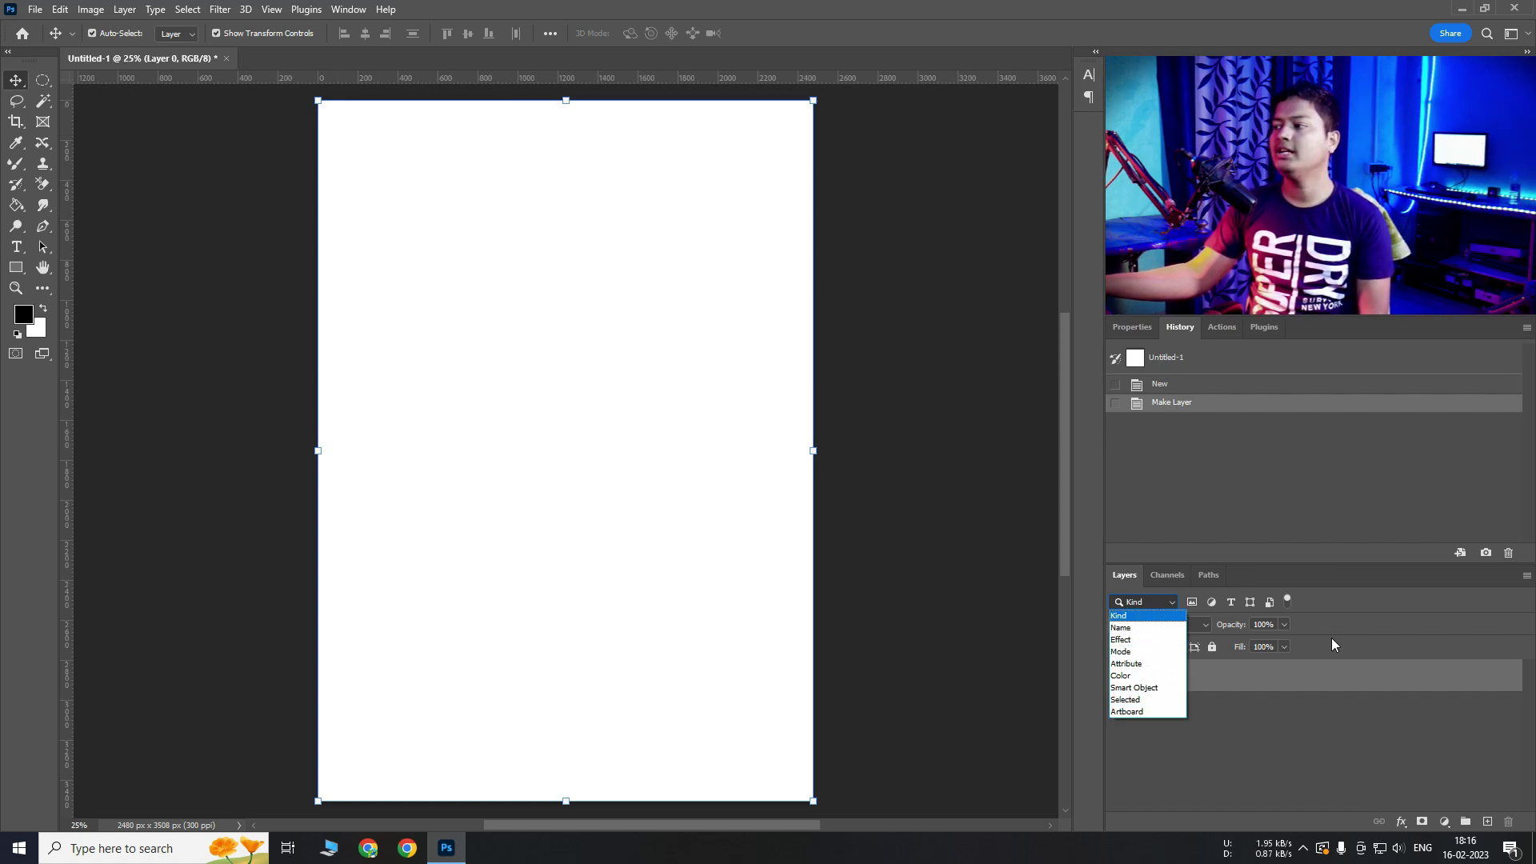
pyautogui.click(1365, 693)
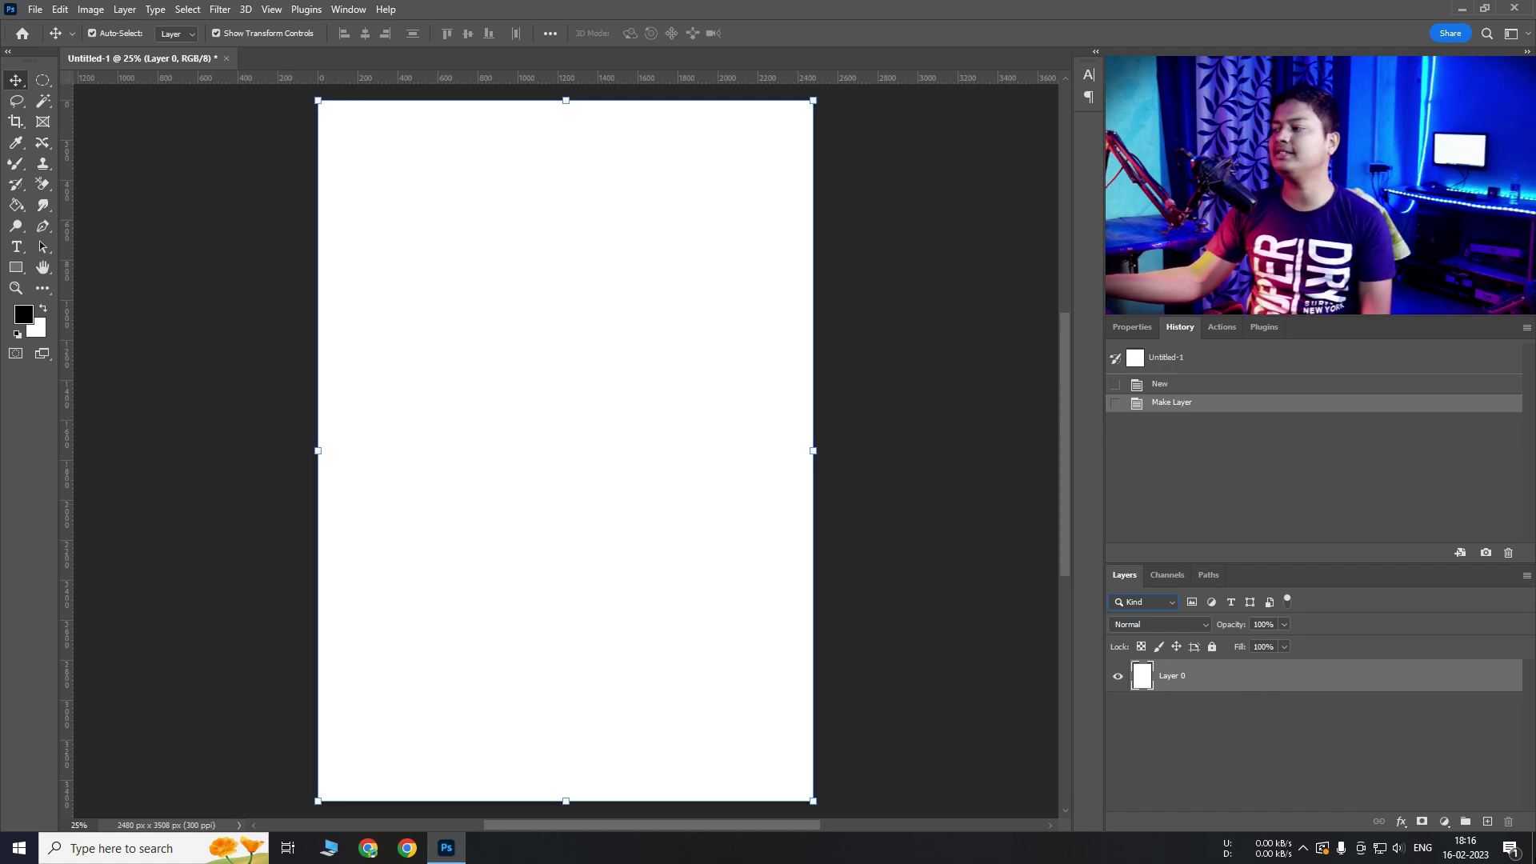
# Step: Add a new layer and paint a solid black blob in the page's upper middle with a soft 174 px brush
pyautogui.click(1487, 822)
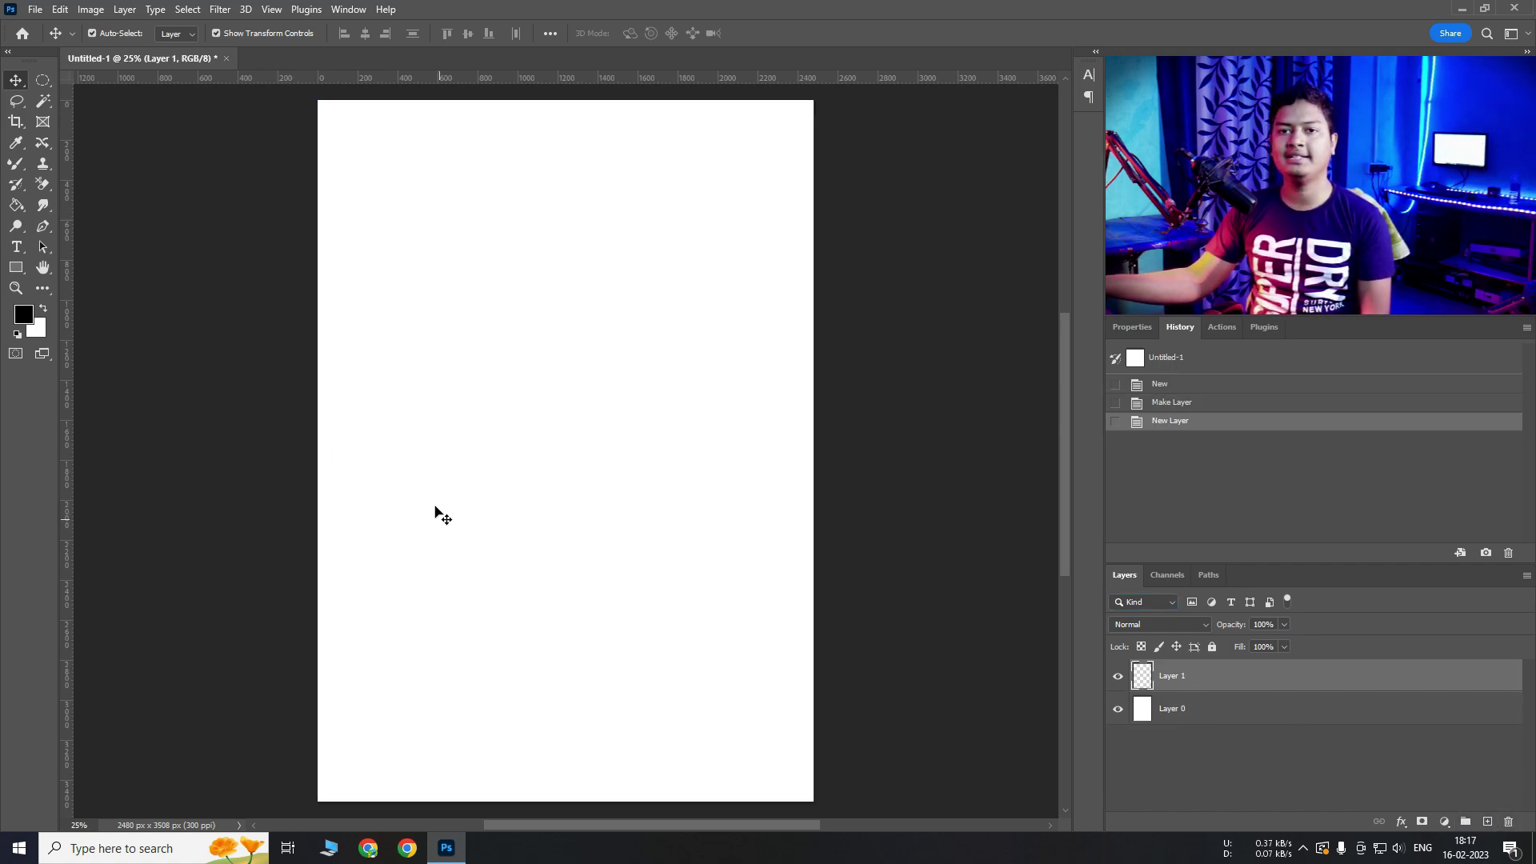
pyautogui.click(18, 145)
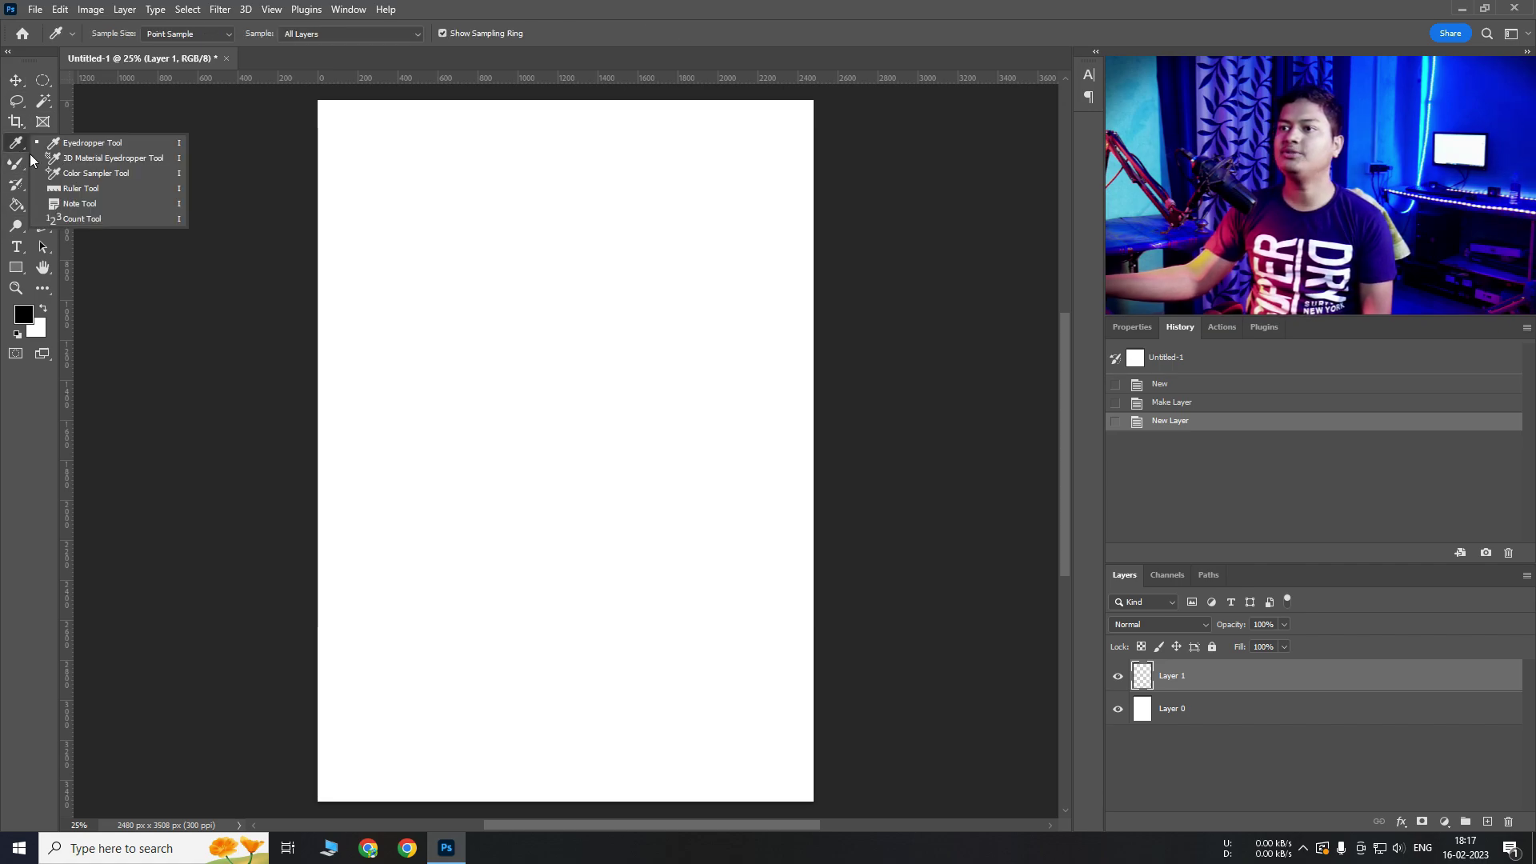
pyautogui.click(21, 165)
pyautogui.click(92, 166)
pyautogui.rightClick(555, 275)
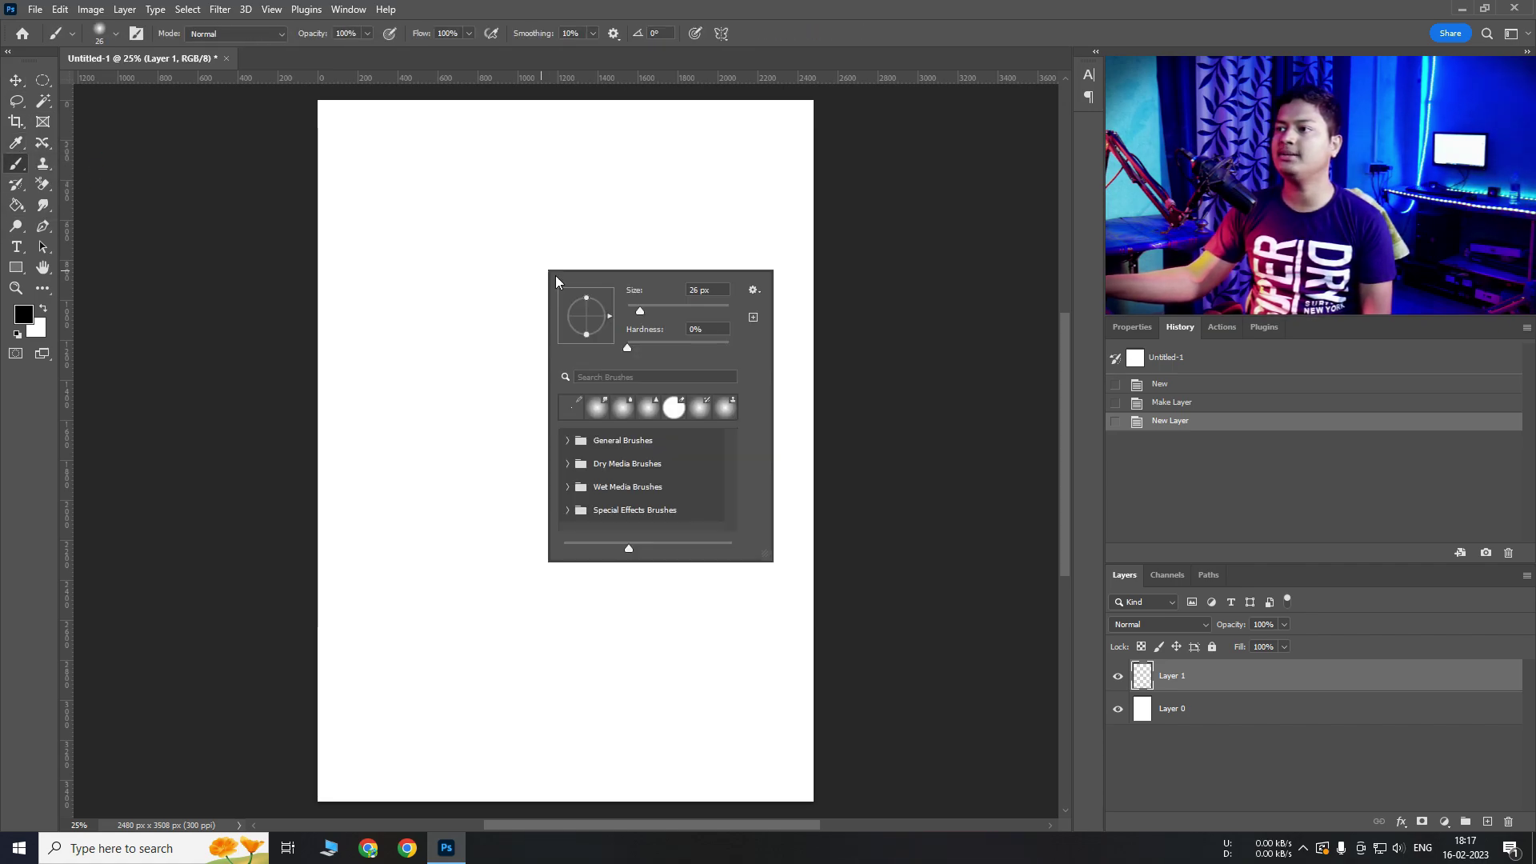
pyautogui.moveTo(639, 310); pyautogui.dragTo(696, 310)
pyautogui.moveTo(489, 268)
pyautogui.mouseDown()
pyautogui.moveTo(638, 356)
pyautogui.moveTo(495, 345)
pyautogui.moveTo(589, 300)
pyautogui.moveTo(520, 335)
pyautogui.moveTo(523, 358)
pyautogui.moveTo(591, 291)
pyautogui.moveTo(544, 280)
pyautogui.moveTo(511, 325)
pyautogui.moveTo(512, 279)
pyautogui.moveTo(589, 361)
pyautogui.moveTo(575, 374)
pyautogui.moveTo(608, 340)
pyautogui.moveTo(606, 357)
pyautogui.moveTo(550, 346)
pyautogui.moveTo(612, 388)
pyautogui.mouseUp()
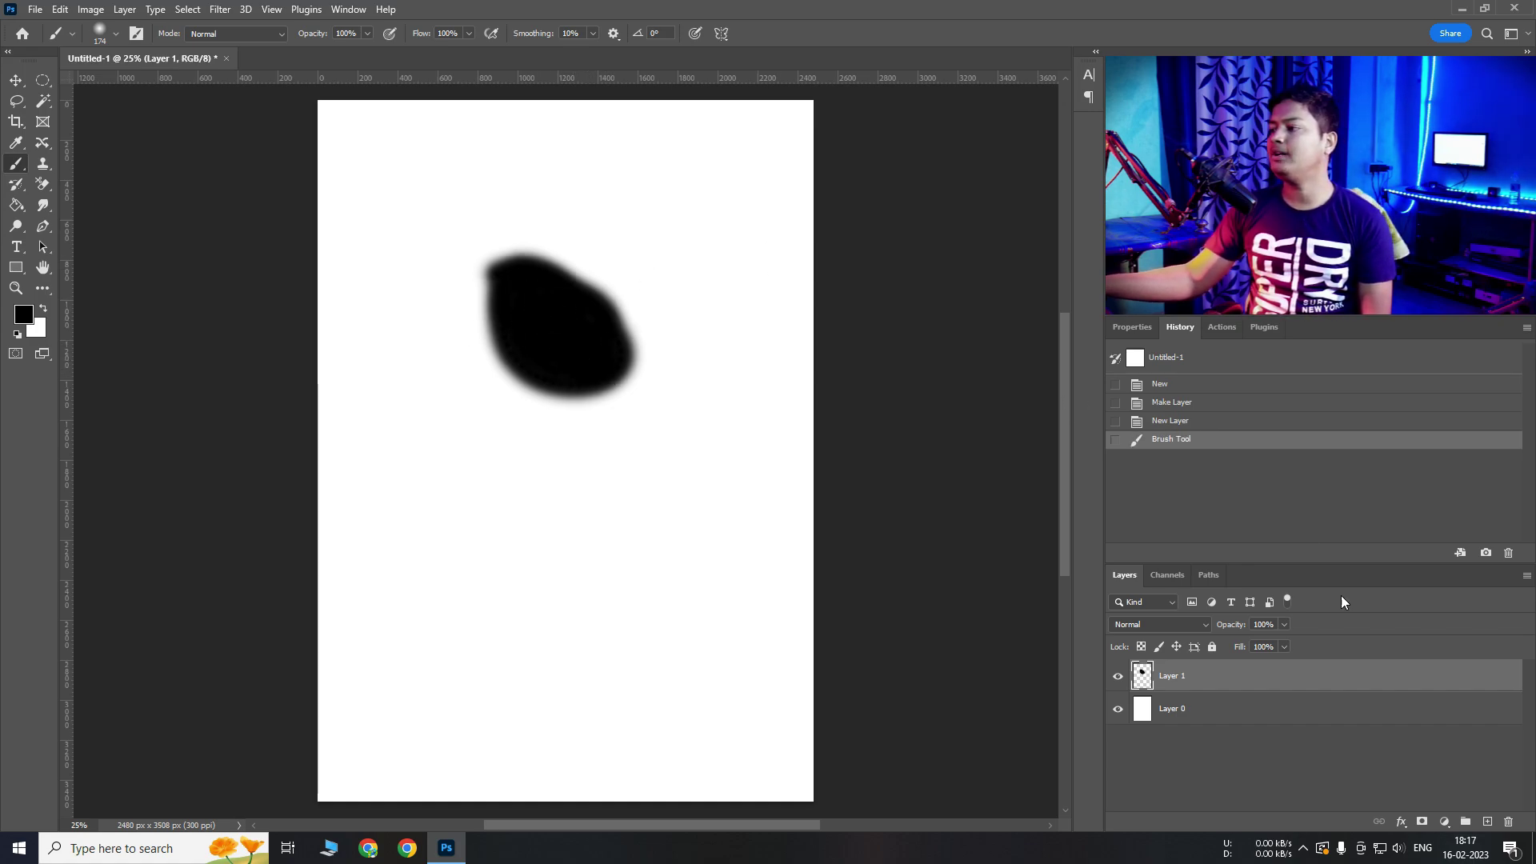
# Step: Hide Layer 1 and show it again
pyautogui.click(1284, 624)
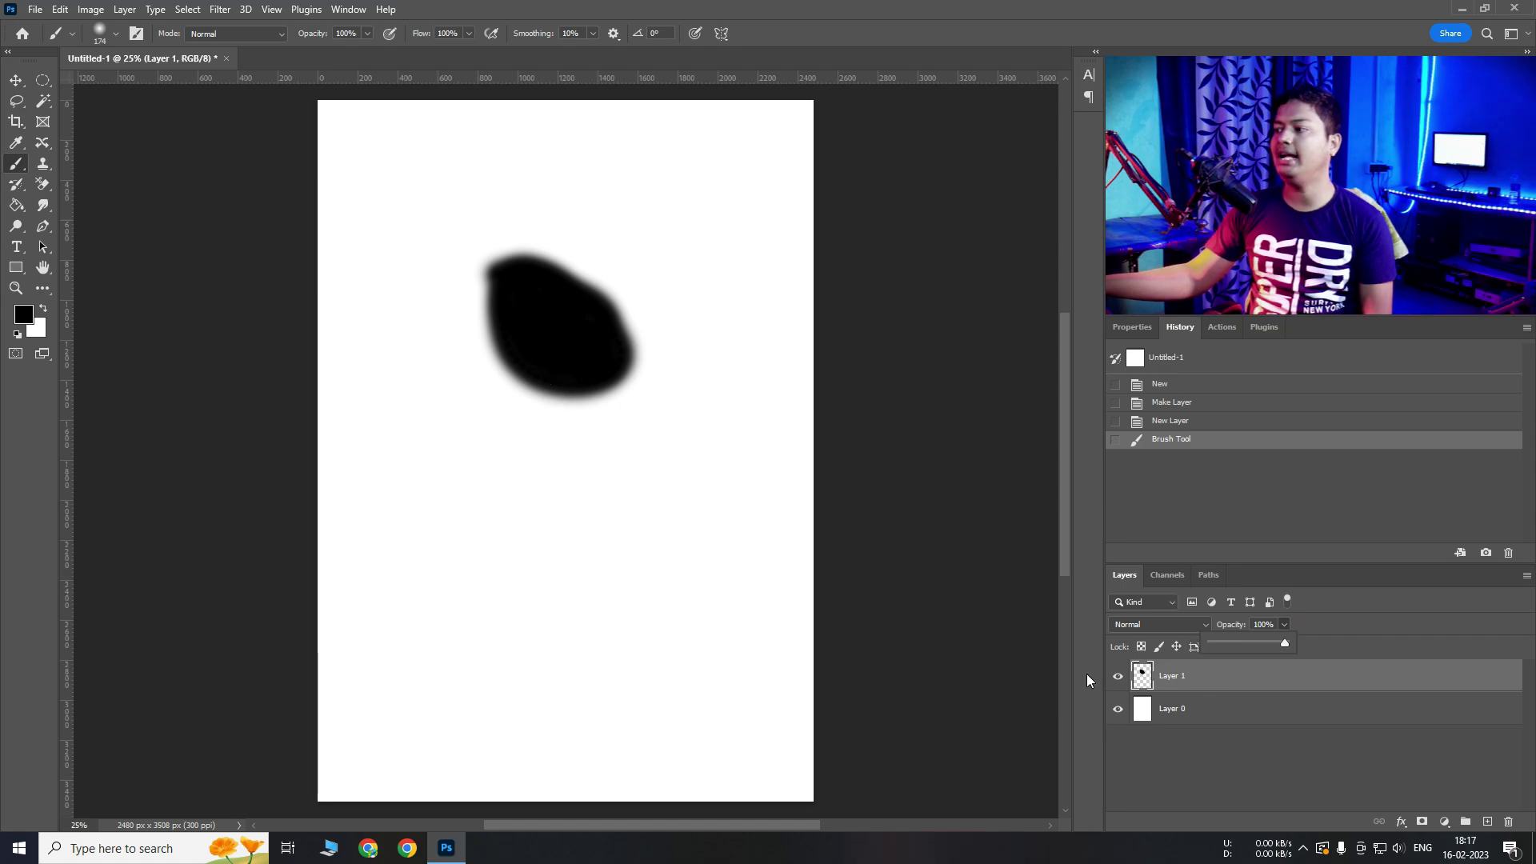
pyautogui.click(1118, 676)
pyautogui.click(1118, 676)
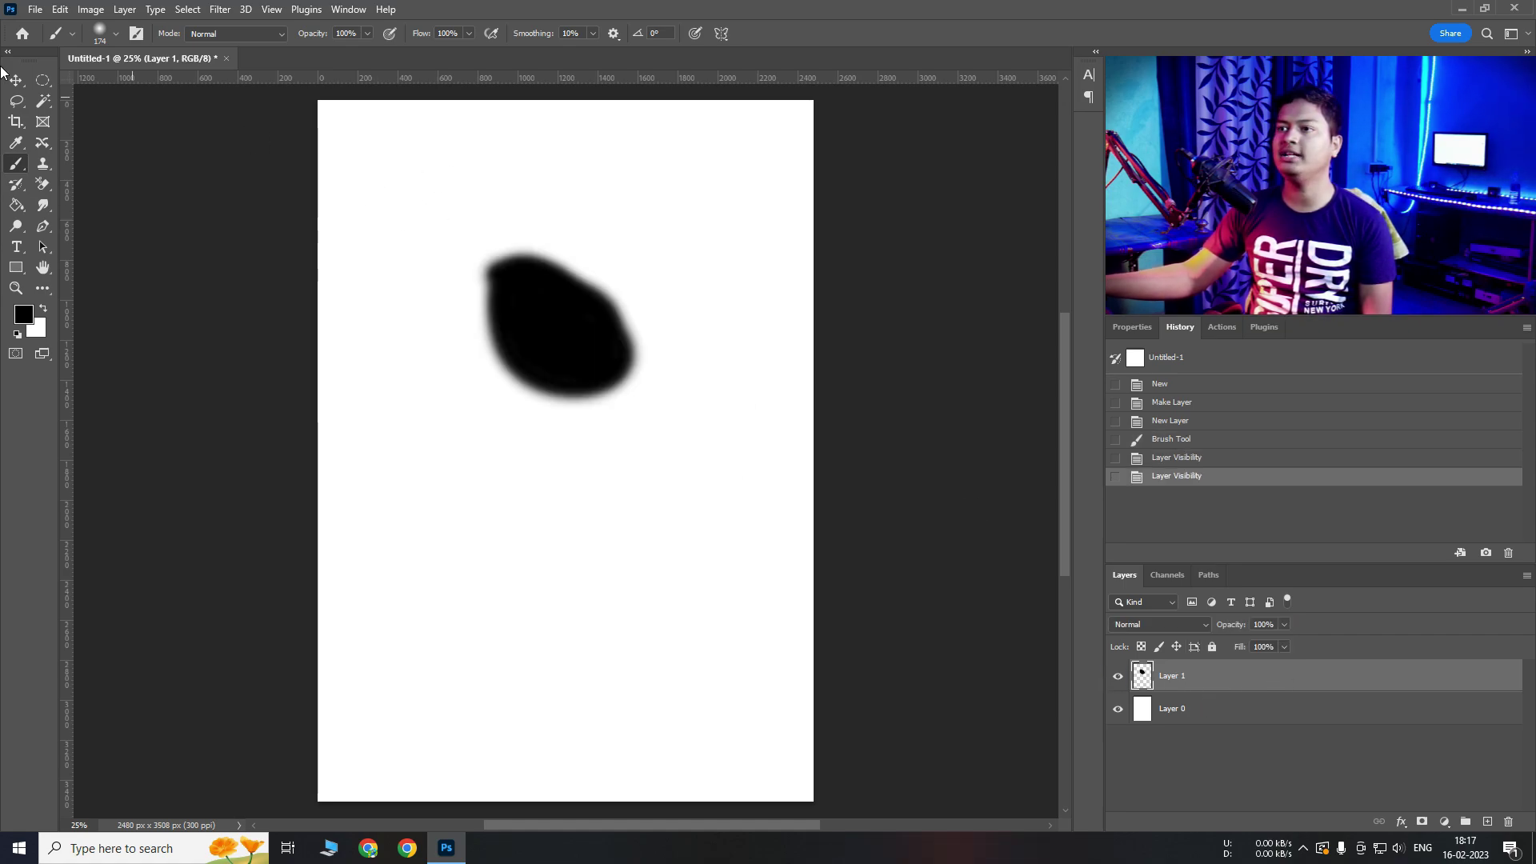
# Step: Move the black blob slightly down toward the middle of the page
pyautogui.click(16, 80)
pyautogui.moveTo(603, 353)
pyautogui.mouseDown()
pyautogui.moveTo(446, 329)
pyautogui.moveTo(659, 412)
pyautogui.moveTo(623, 440)
pyautogui.mouseUp()
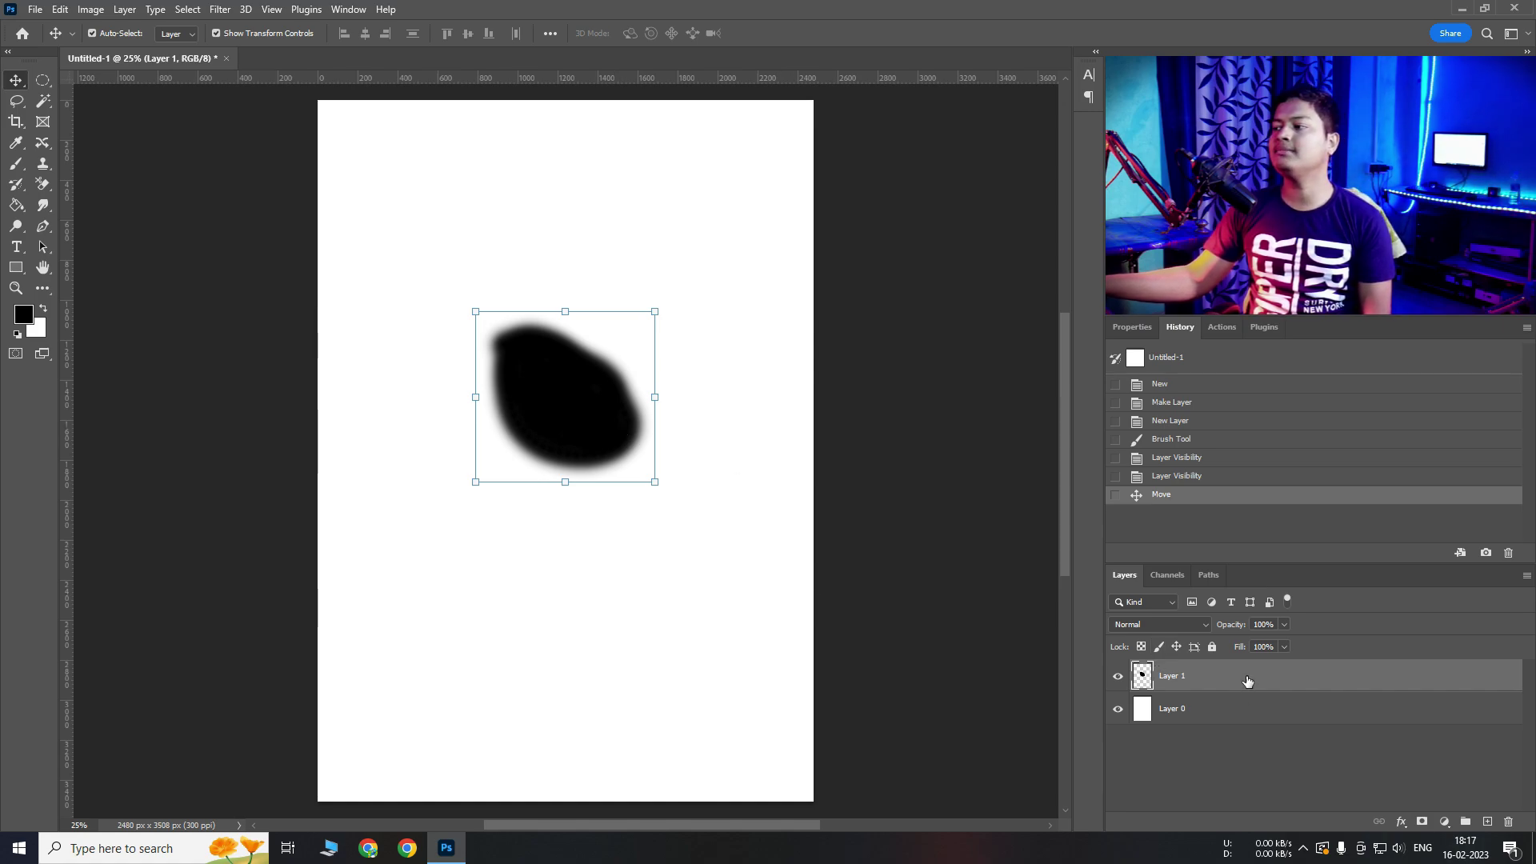
# Step: Try out the opacity and fill adjustments on Layer 1, returning both to 100%
pyautogui.click(1284, 625)
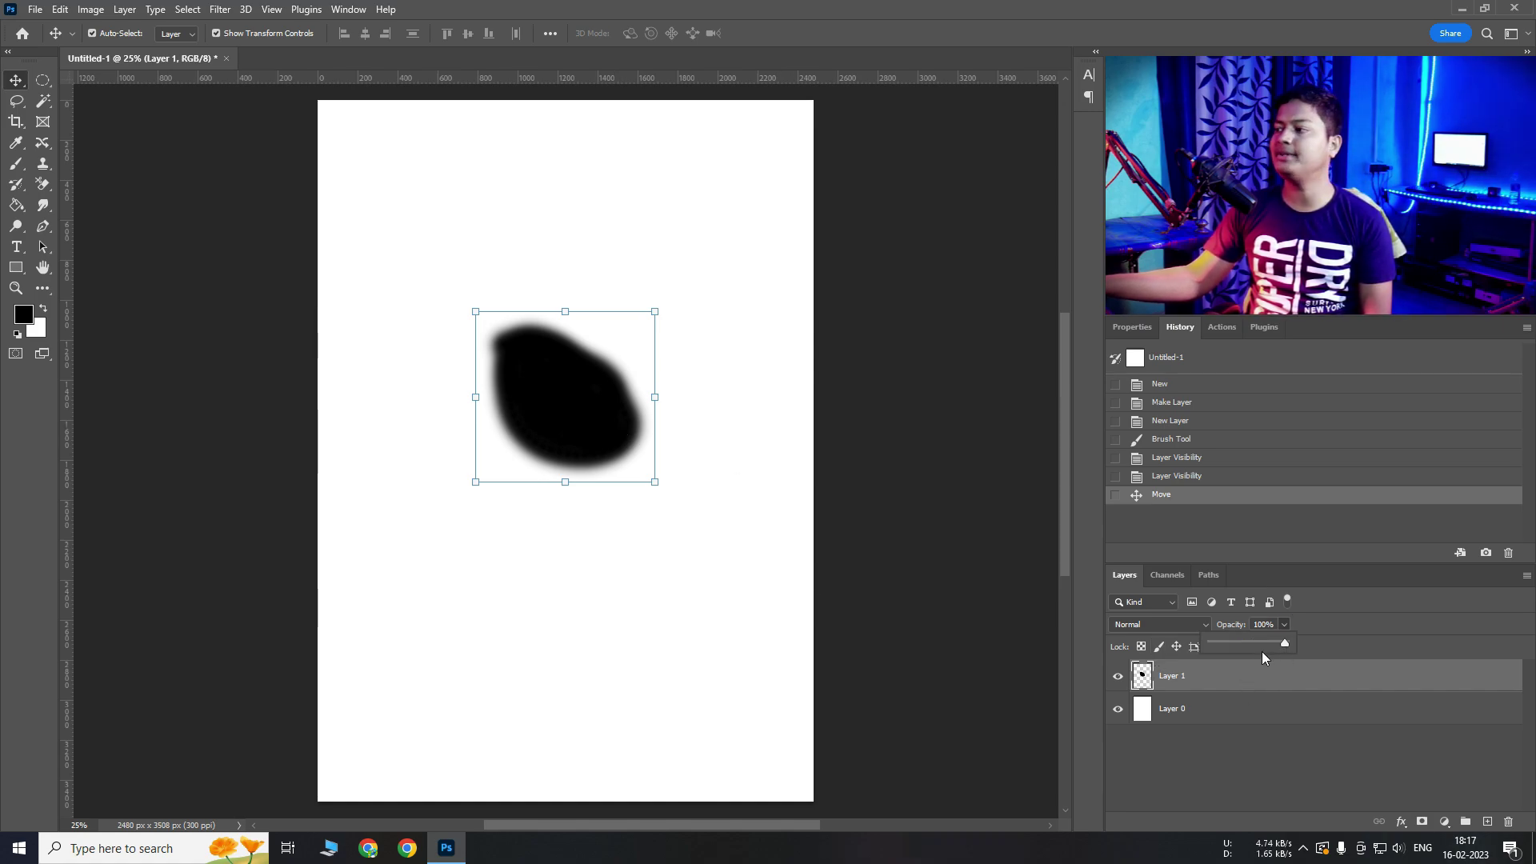
pyautogui.moveTo(1254, 640); pyautogui.dragTo(1312, 617)
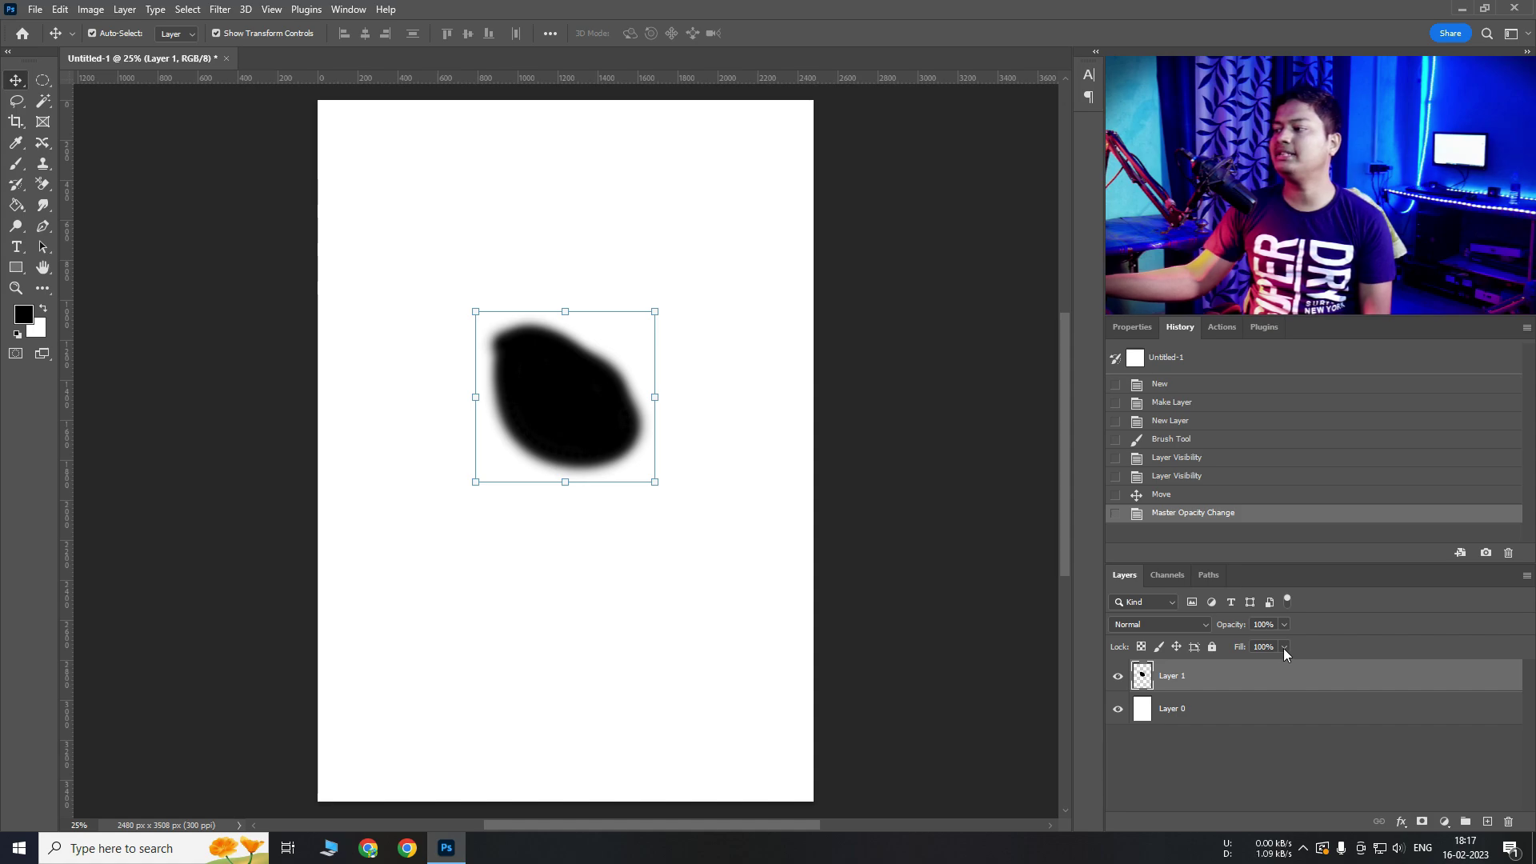
pyautogui.click(1283, 646)
pyautogui.moveTo(1287, 663); pyautogui.dragTo(1351, 676)
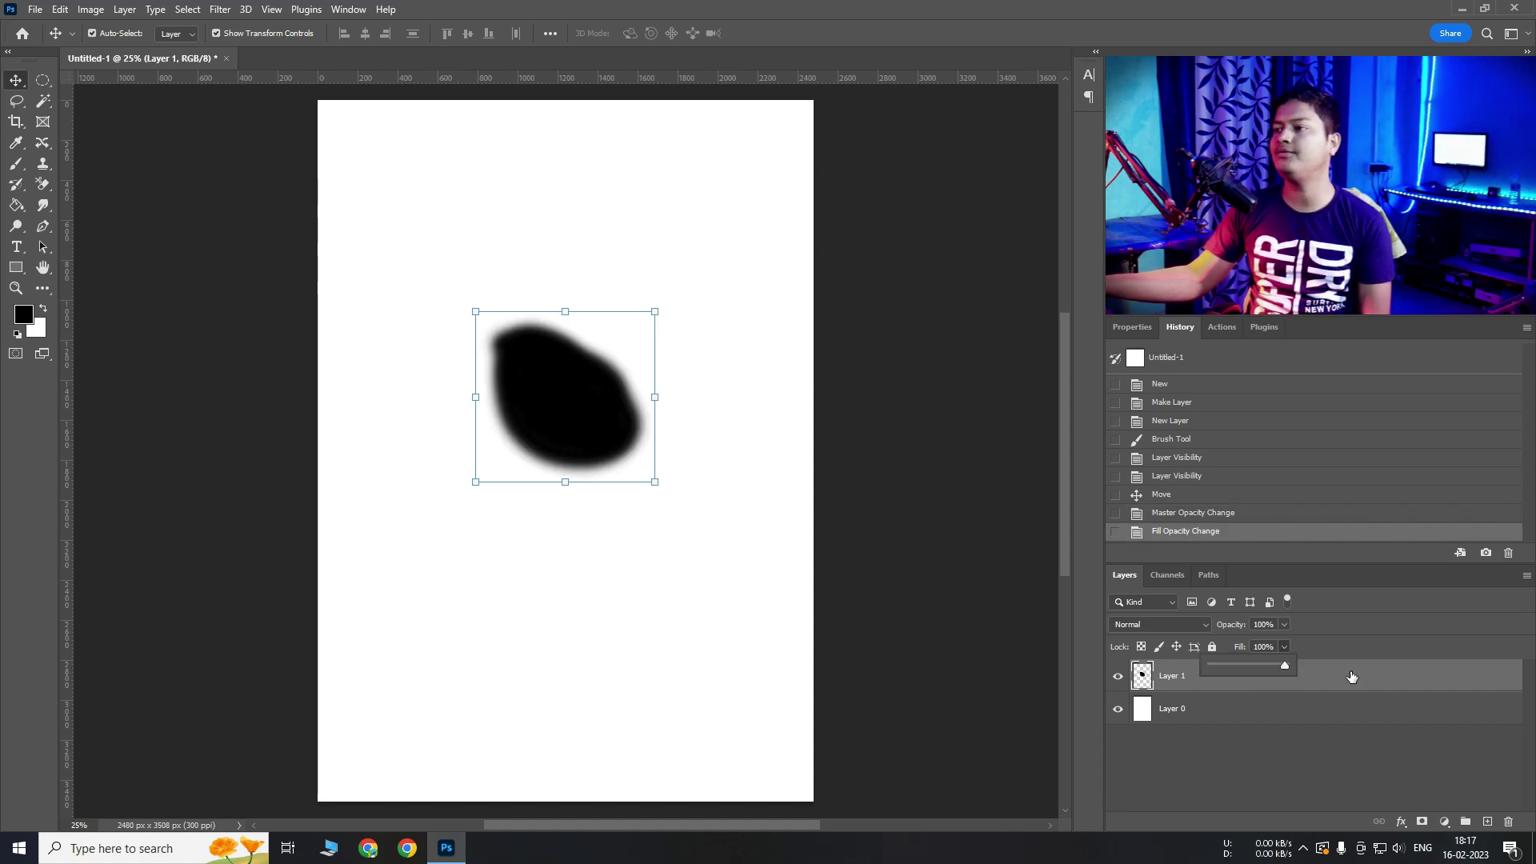
pyautogui.click(1320, 688)
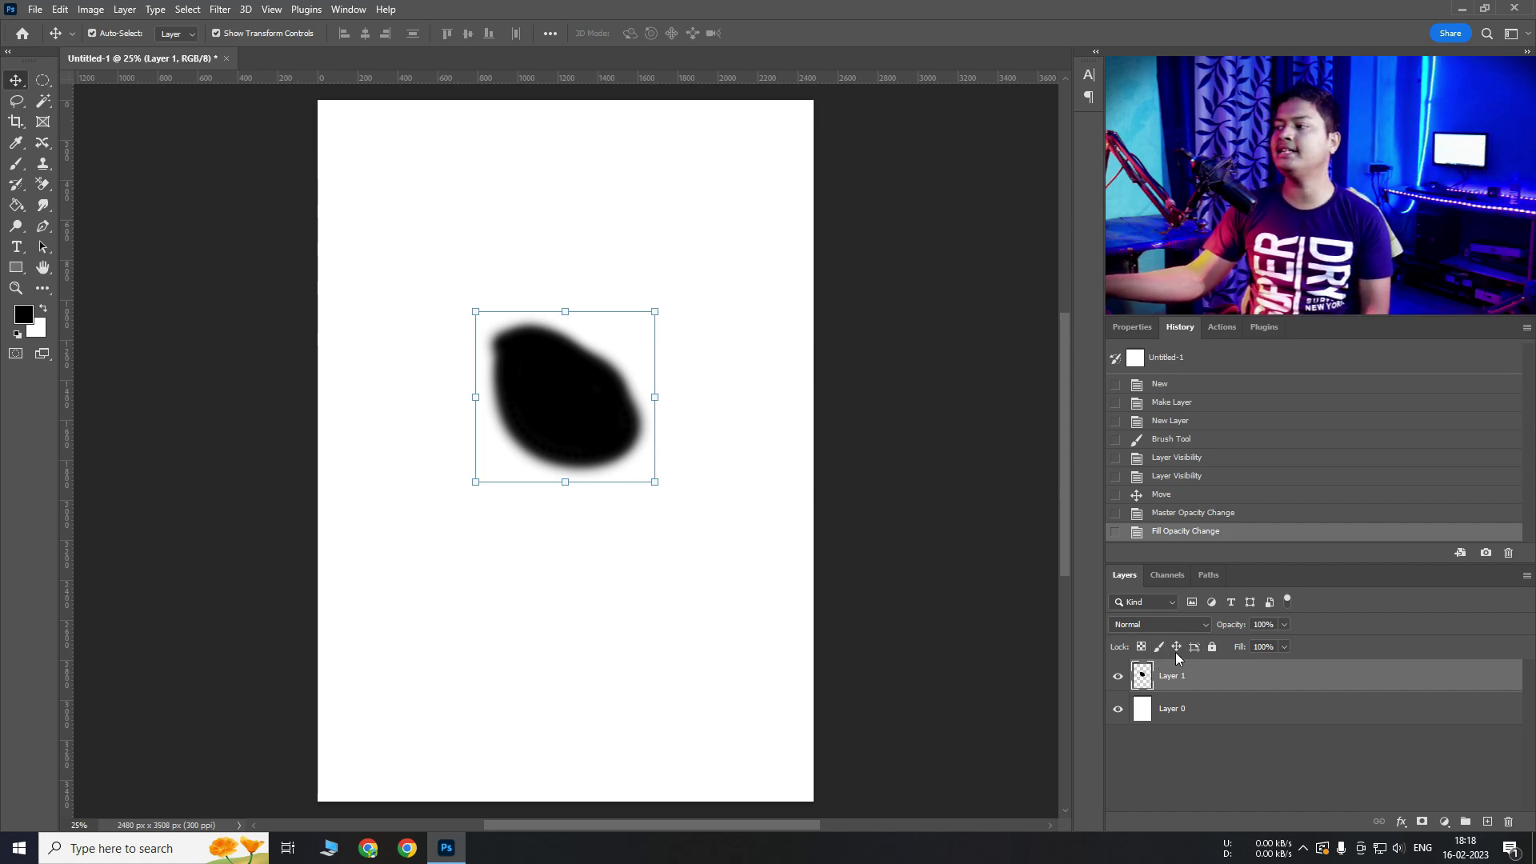
# Step: Test the position lock on Layer 1 by trying to move the blob, and release the lock
pyautogui.click(1175, 647)
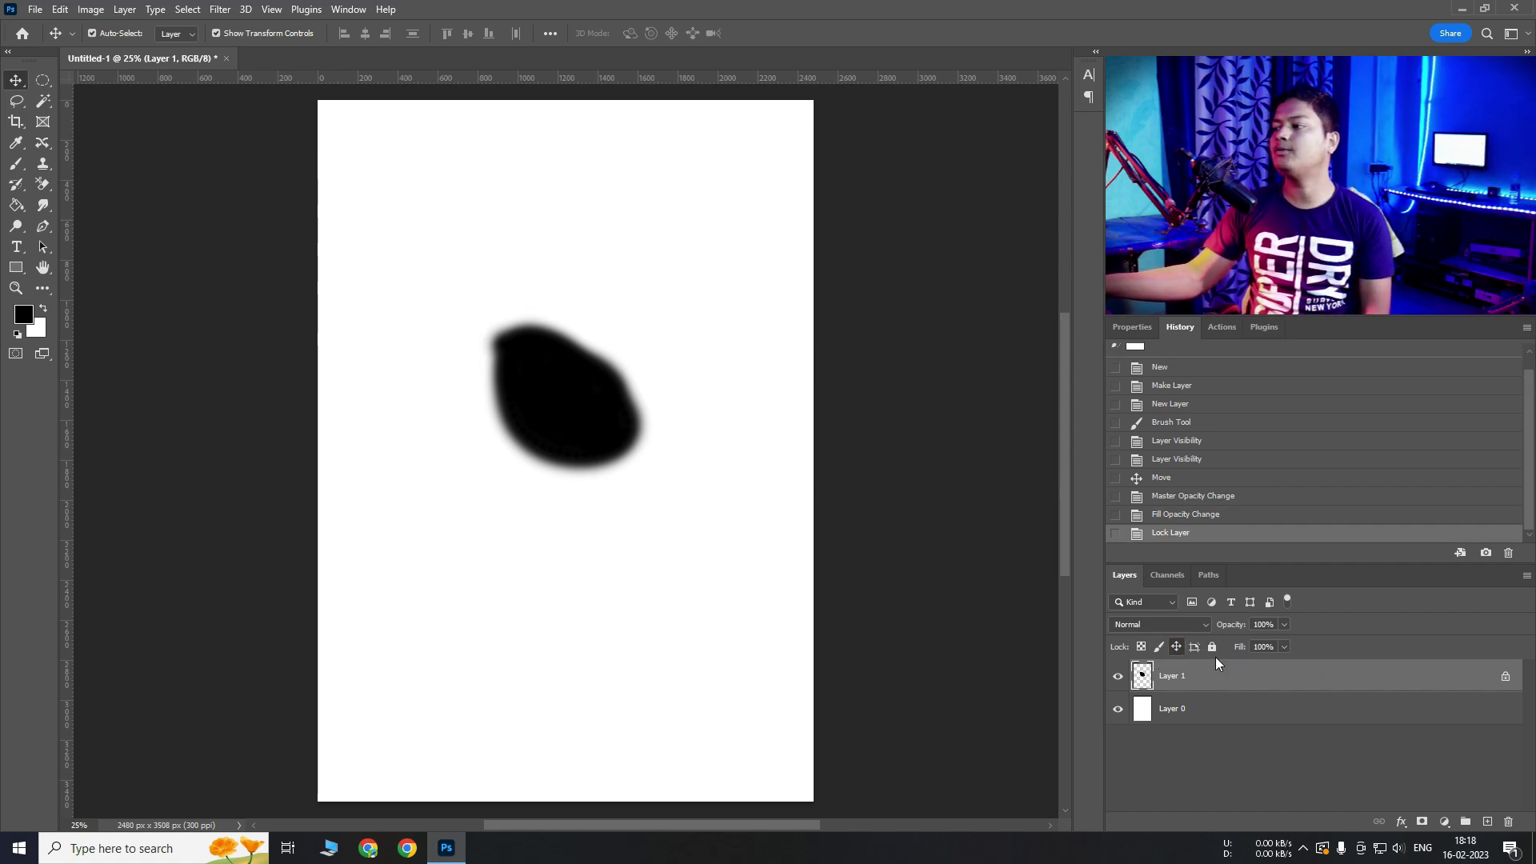
pyautogui.moveTo(571, 383); pyautogui.dragTo(582, 411)
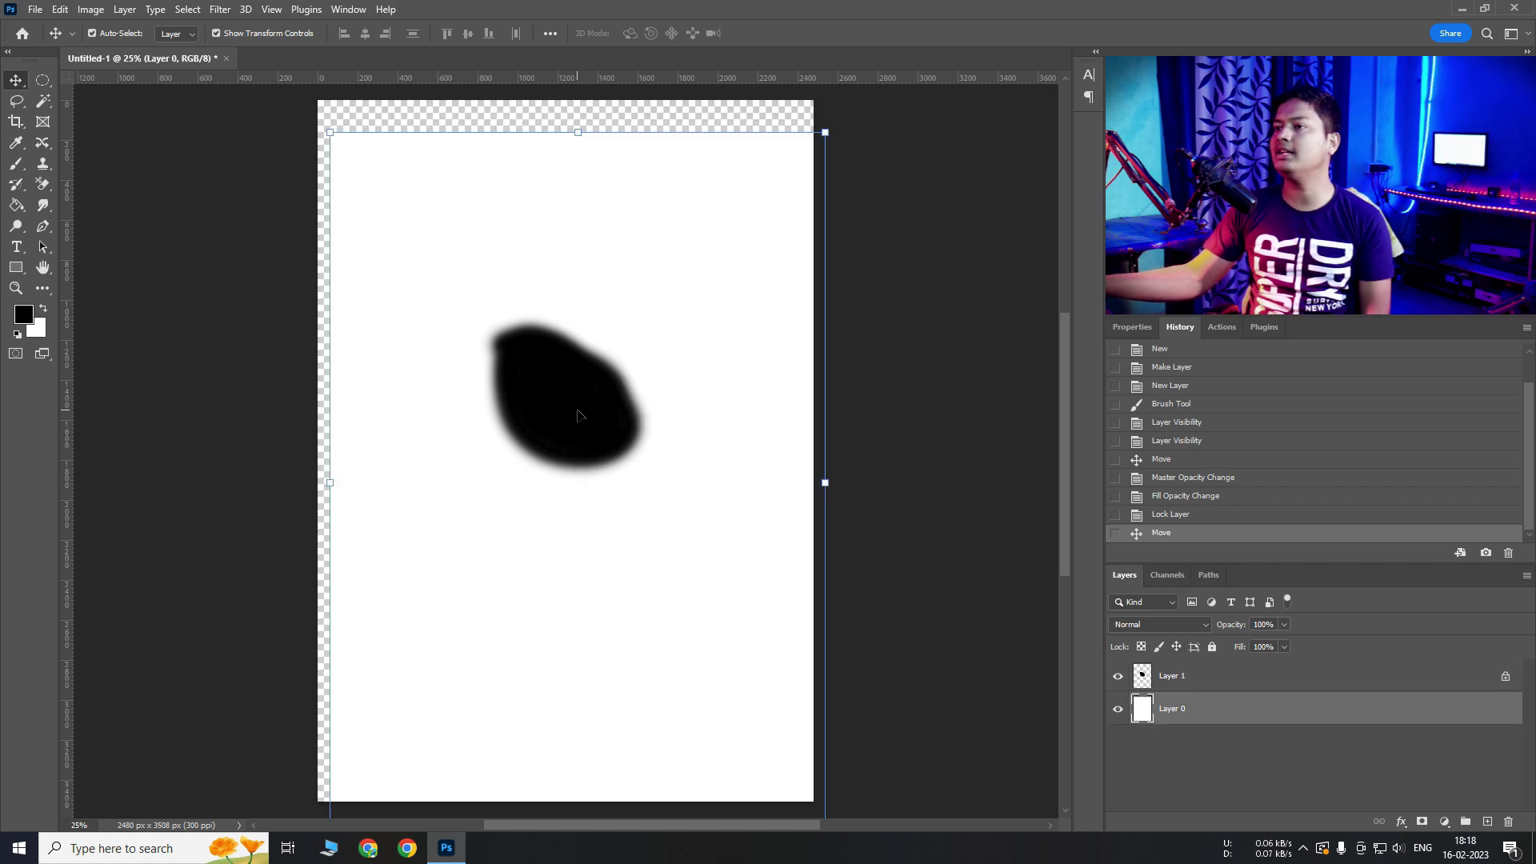
pyautogui.hotkey('ctrl', 'z')
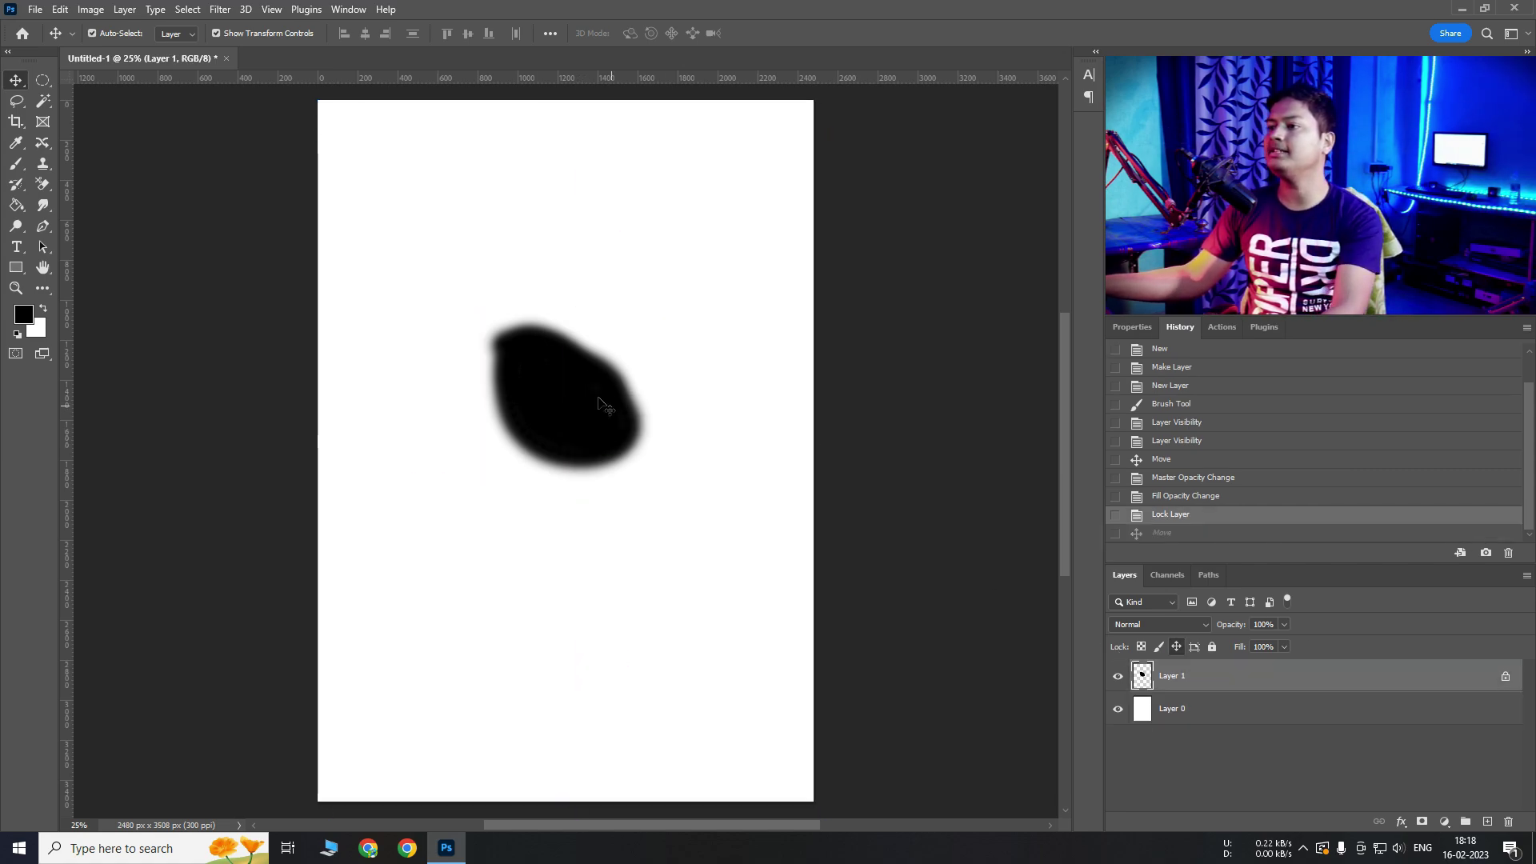
pyautogui.click(1172, 679)
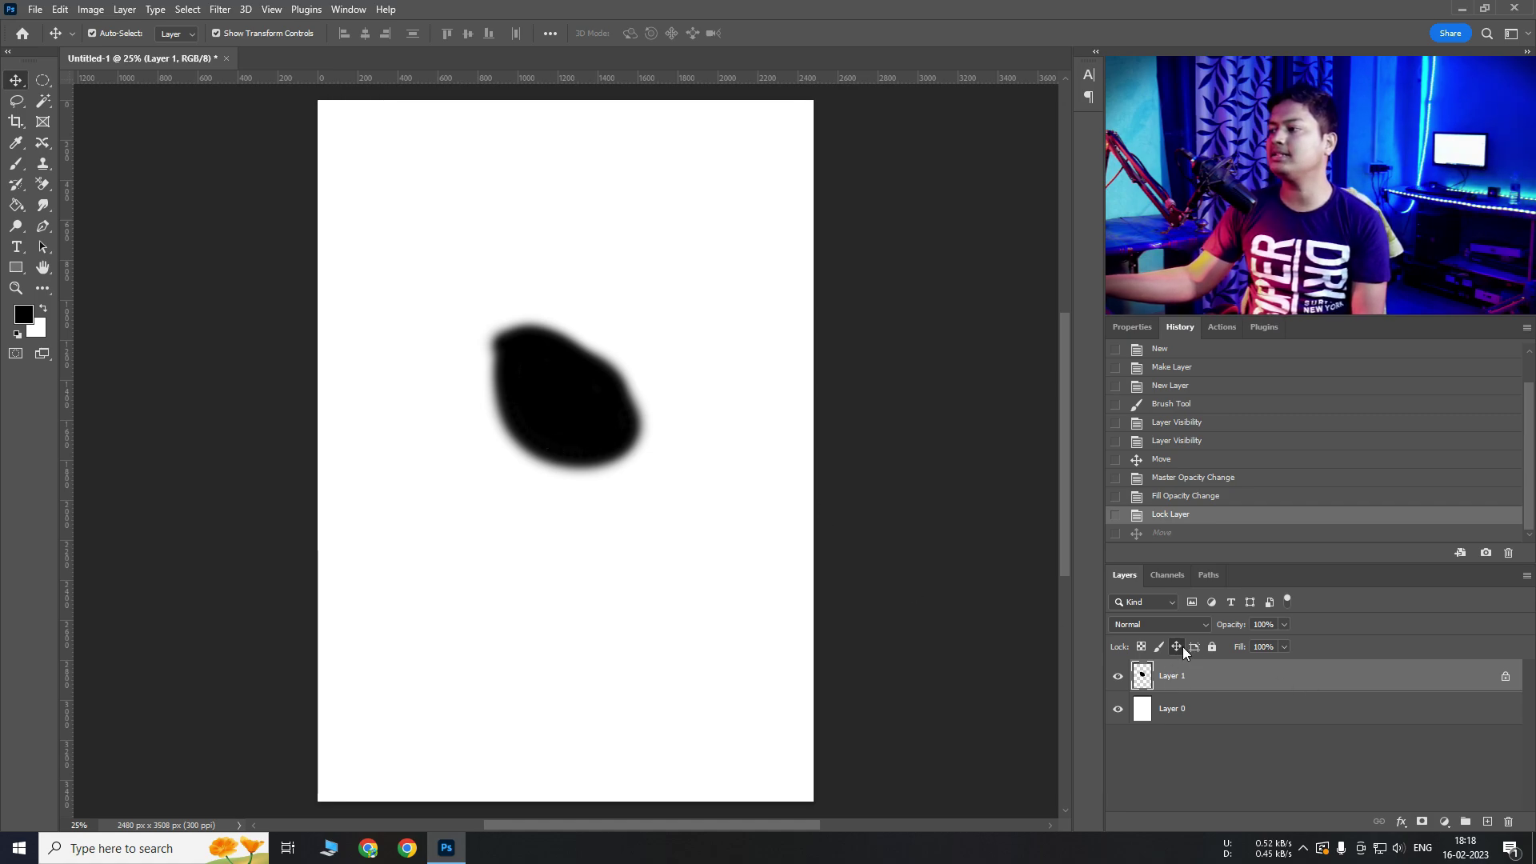
pyautogui.click(1177, 646)
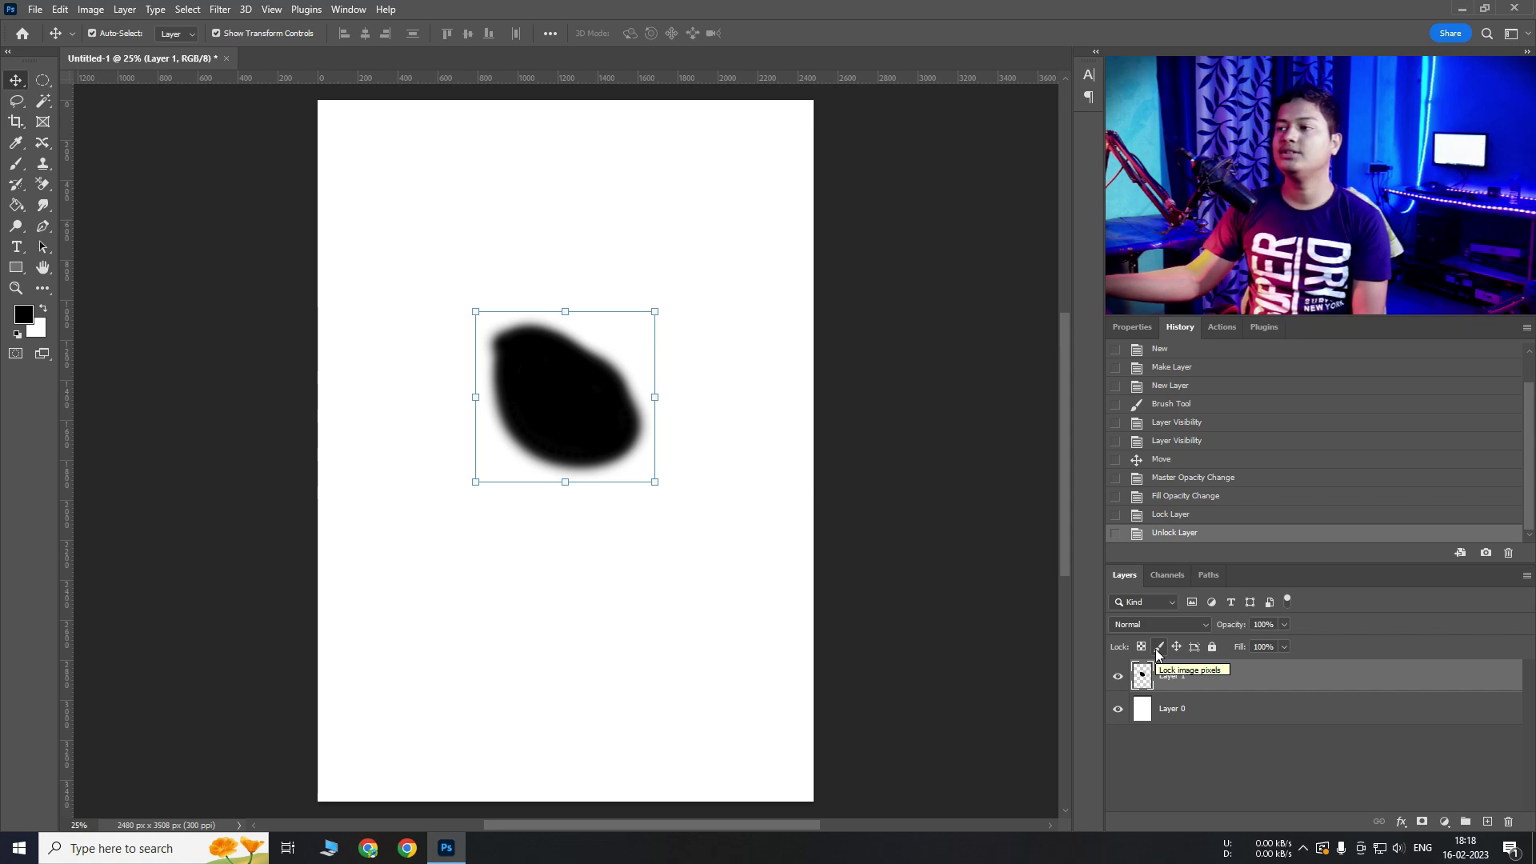
# Step: Test the image pixels lock on Layer 1 by enlarging the blob, and revert both the scaling and the lock
pyautogui.click(1157, 648)
pyautogui.moveTo(654, 482)
pyautogui.mouseDown()
pyautogui.moveTo(731, 572)
pyautogui.moveTo(673, 450)
pyautogui.moveTo(650, 477)
pyautogui.mouseUp()
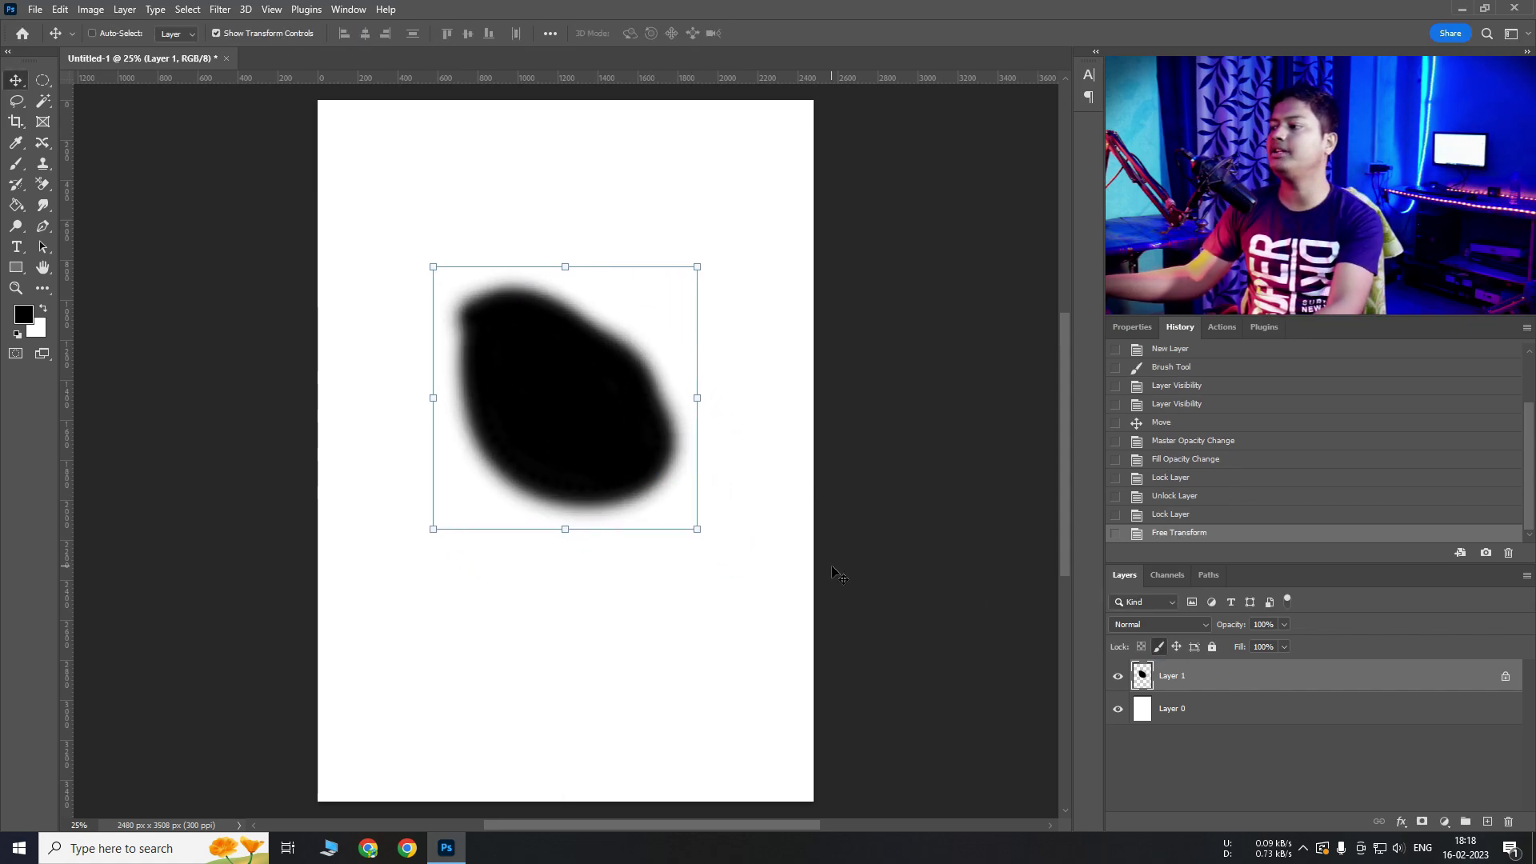
pyautogui.hotkey('ctrl', 'z')
pyautogui.click(1157, 648)
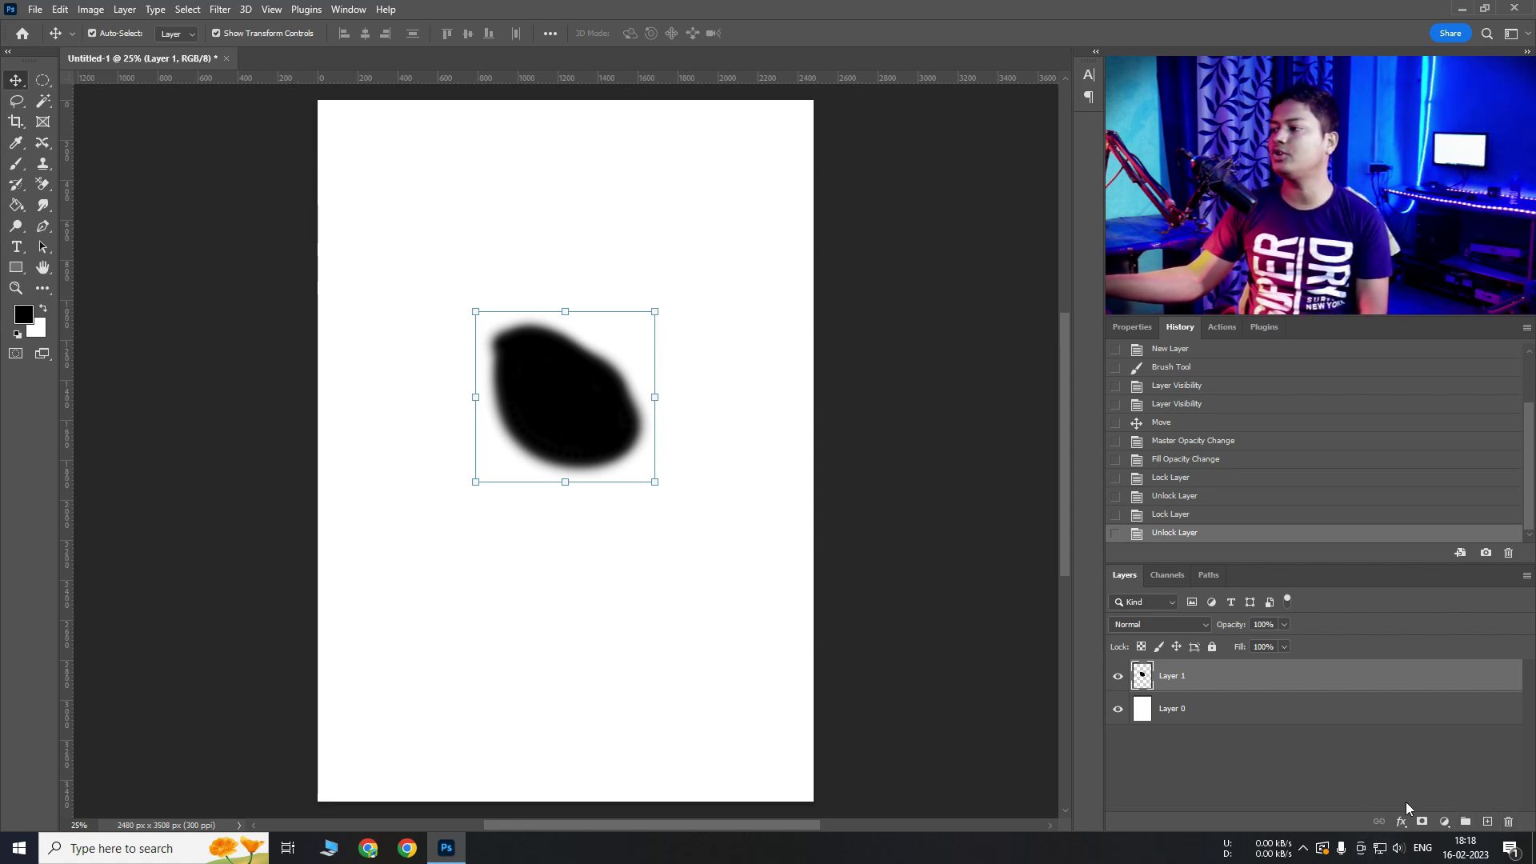
# Step: Delete Layer 1 and undo the deletion
pyautogui.click(1525, 577)
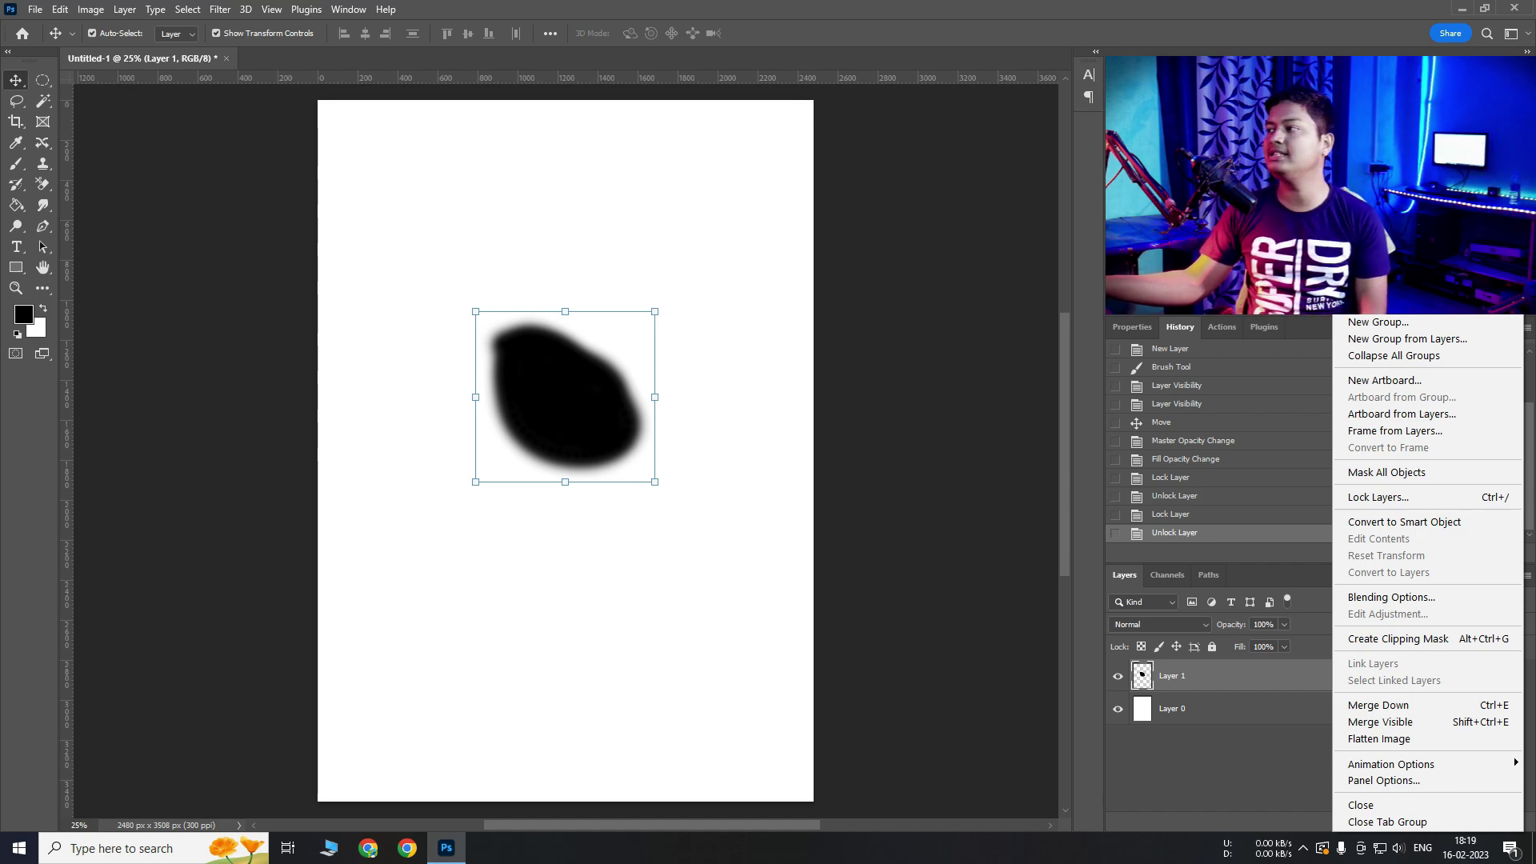
pyautogui.click(1297, 672)
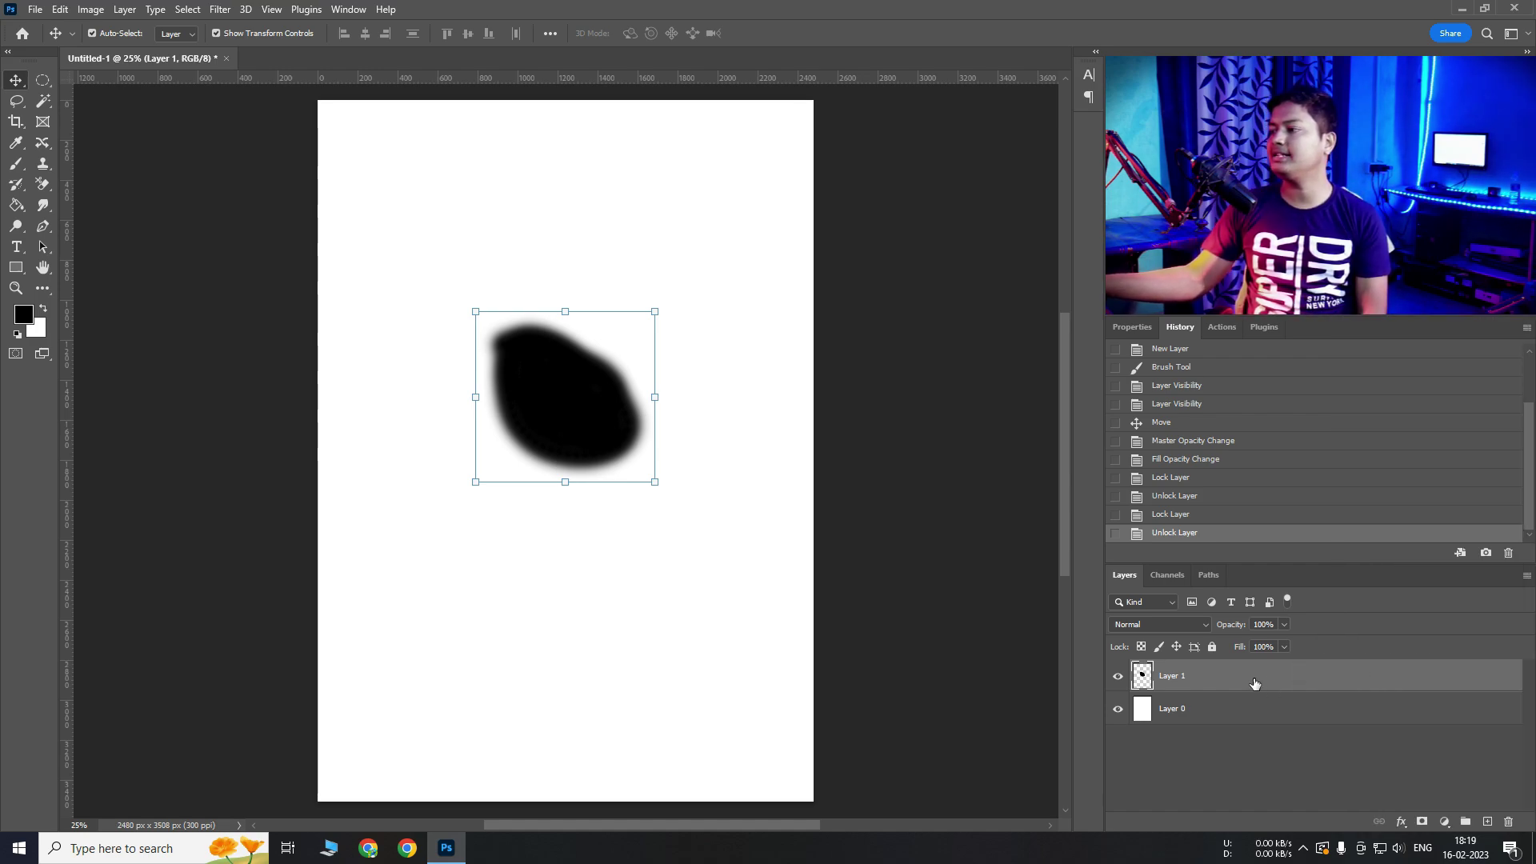
pyautogui.moveTo(1254, 682); pyautogui.dragTo(1512, 827)
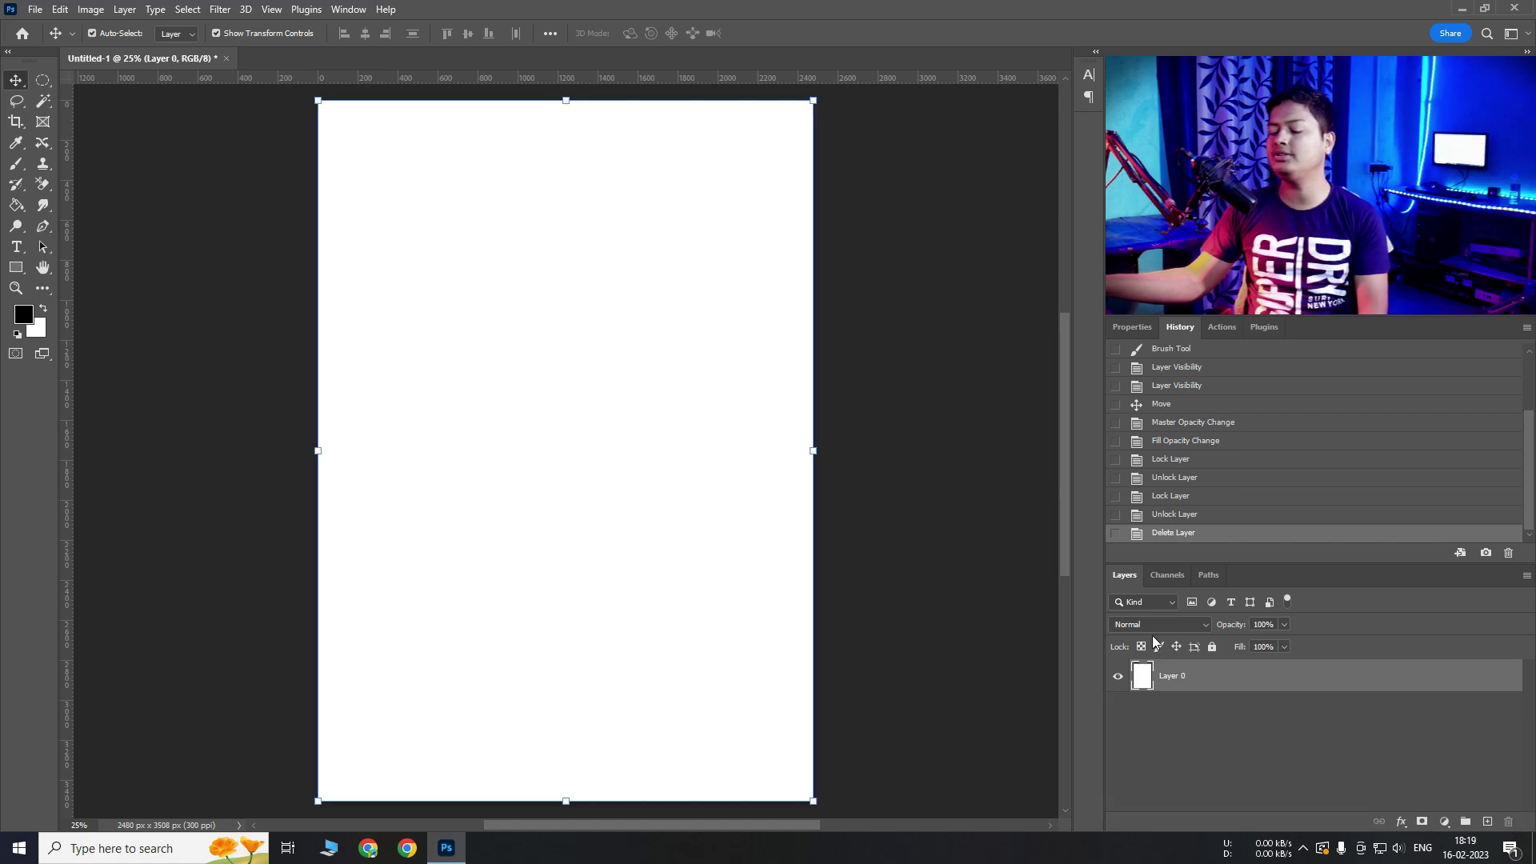
pyautogui.hotkey('ctrl', 'z')
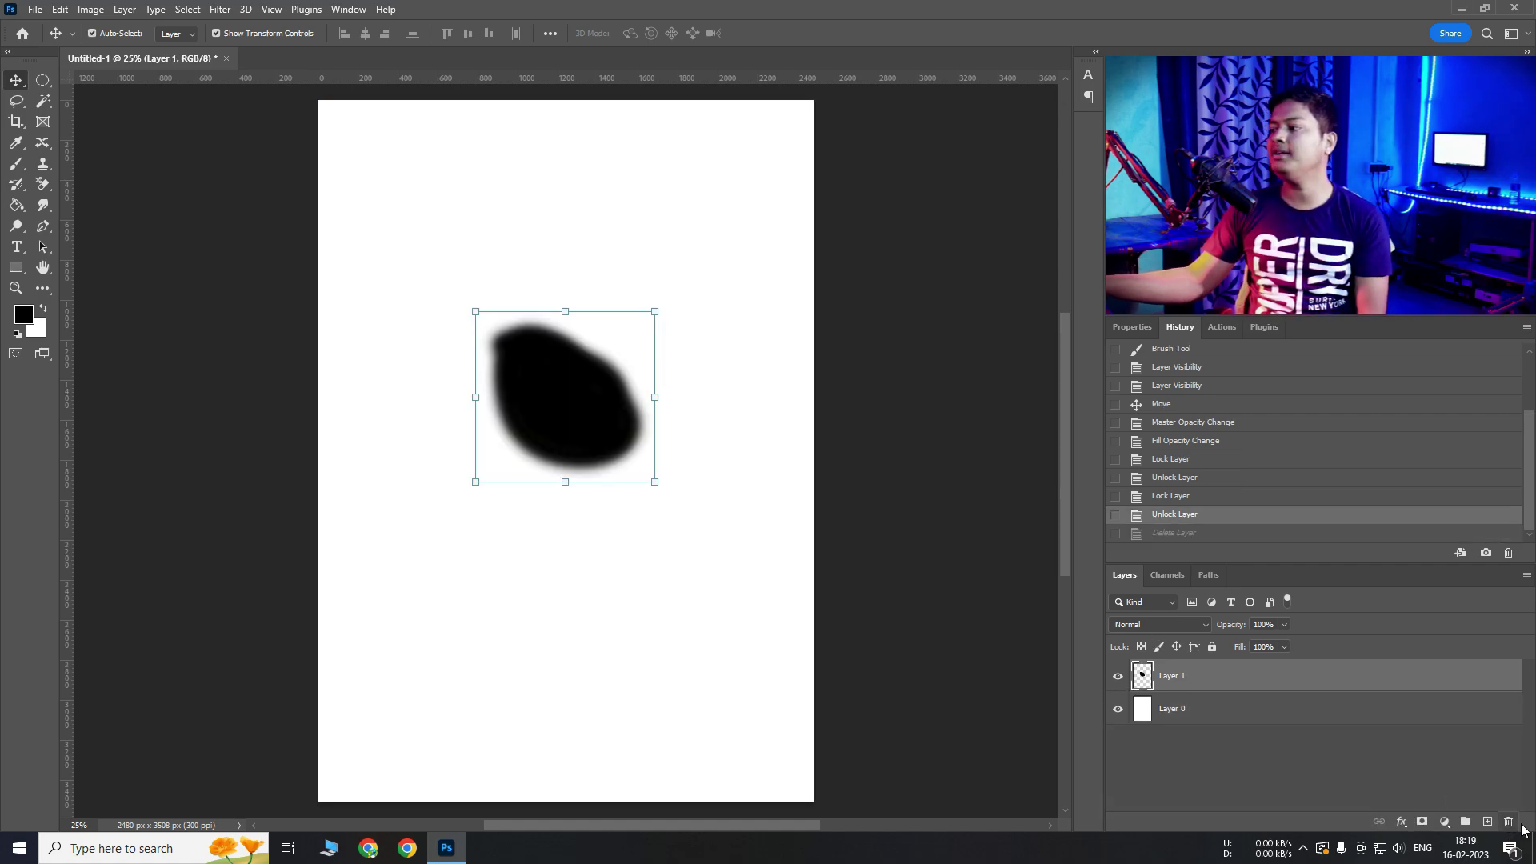
# Step: View the Export As settings for Layer 1 and close them without exporting
pyautogui.click(1525, 576)
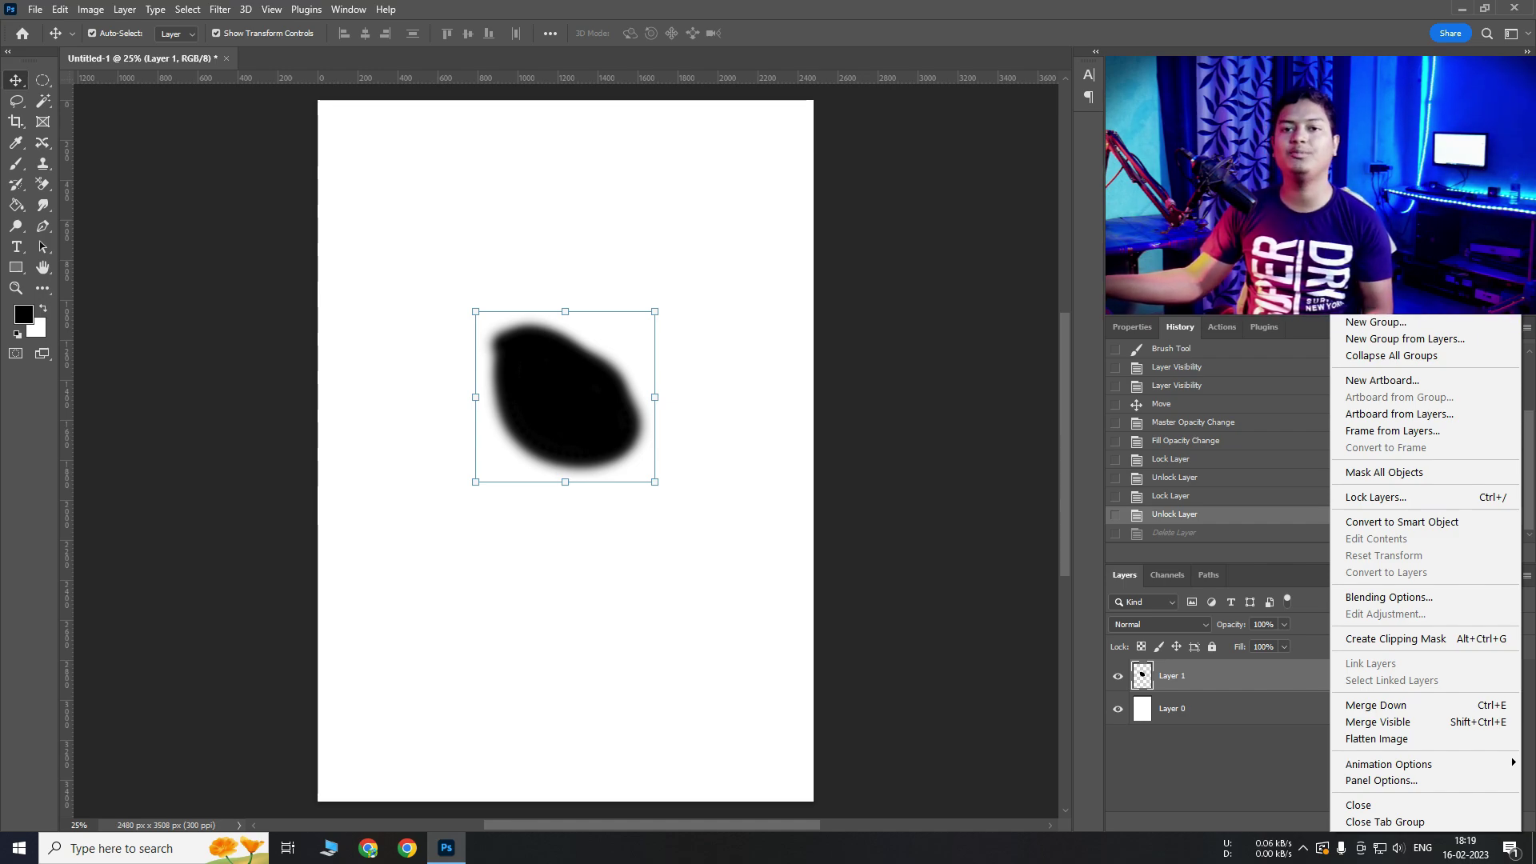
pyautogui.click(1089, 318)
pyautogui.hotkey('ctrl', 'alt', 'shift', 'w')
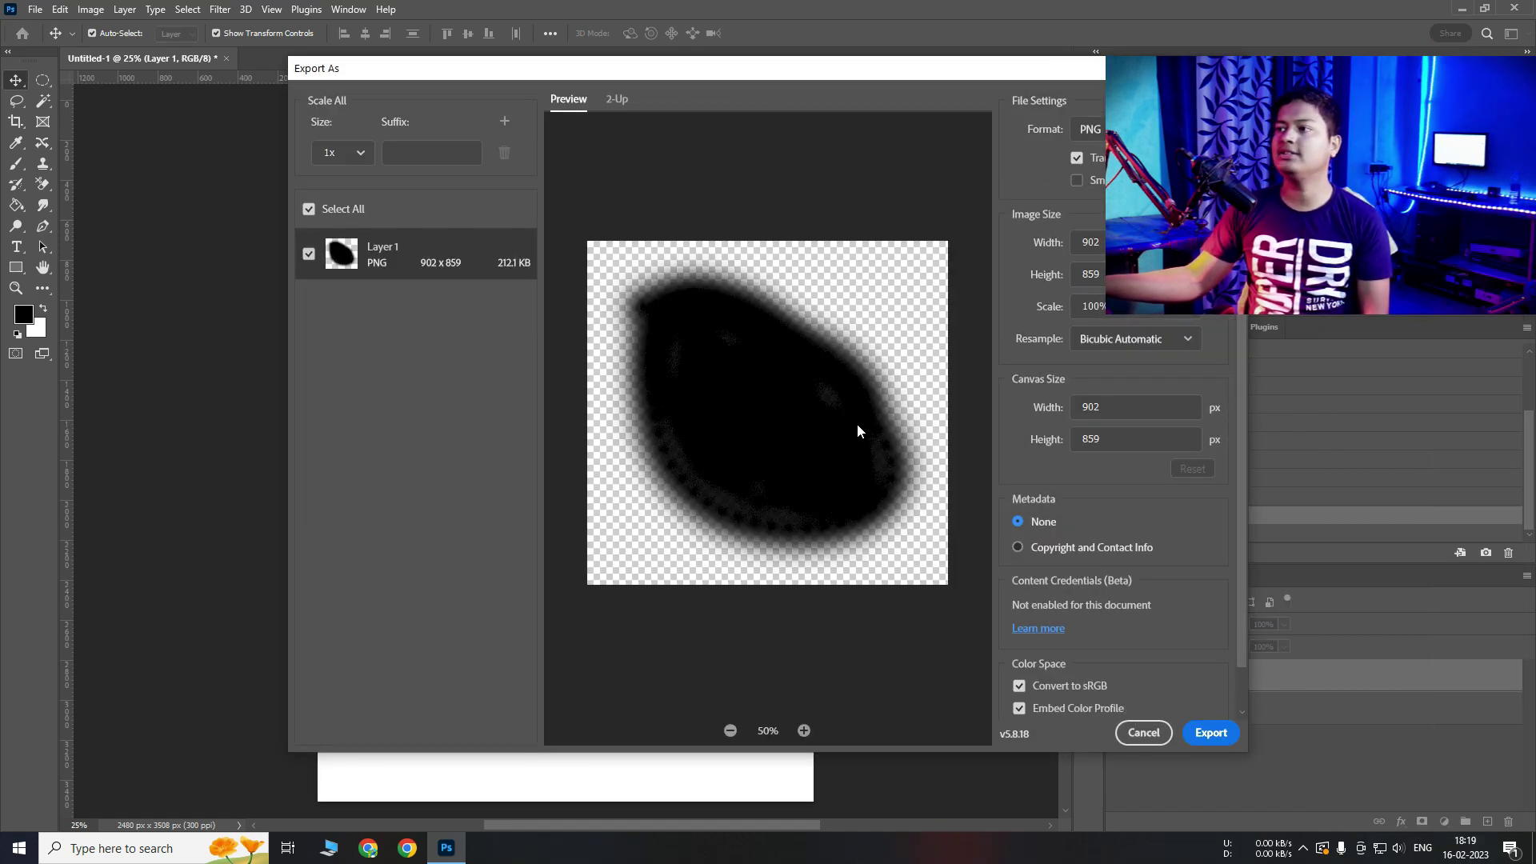
pyautogui.click(1144, 732)
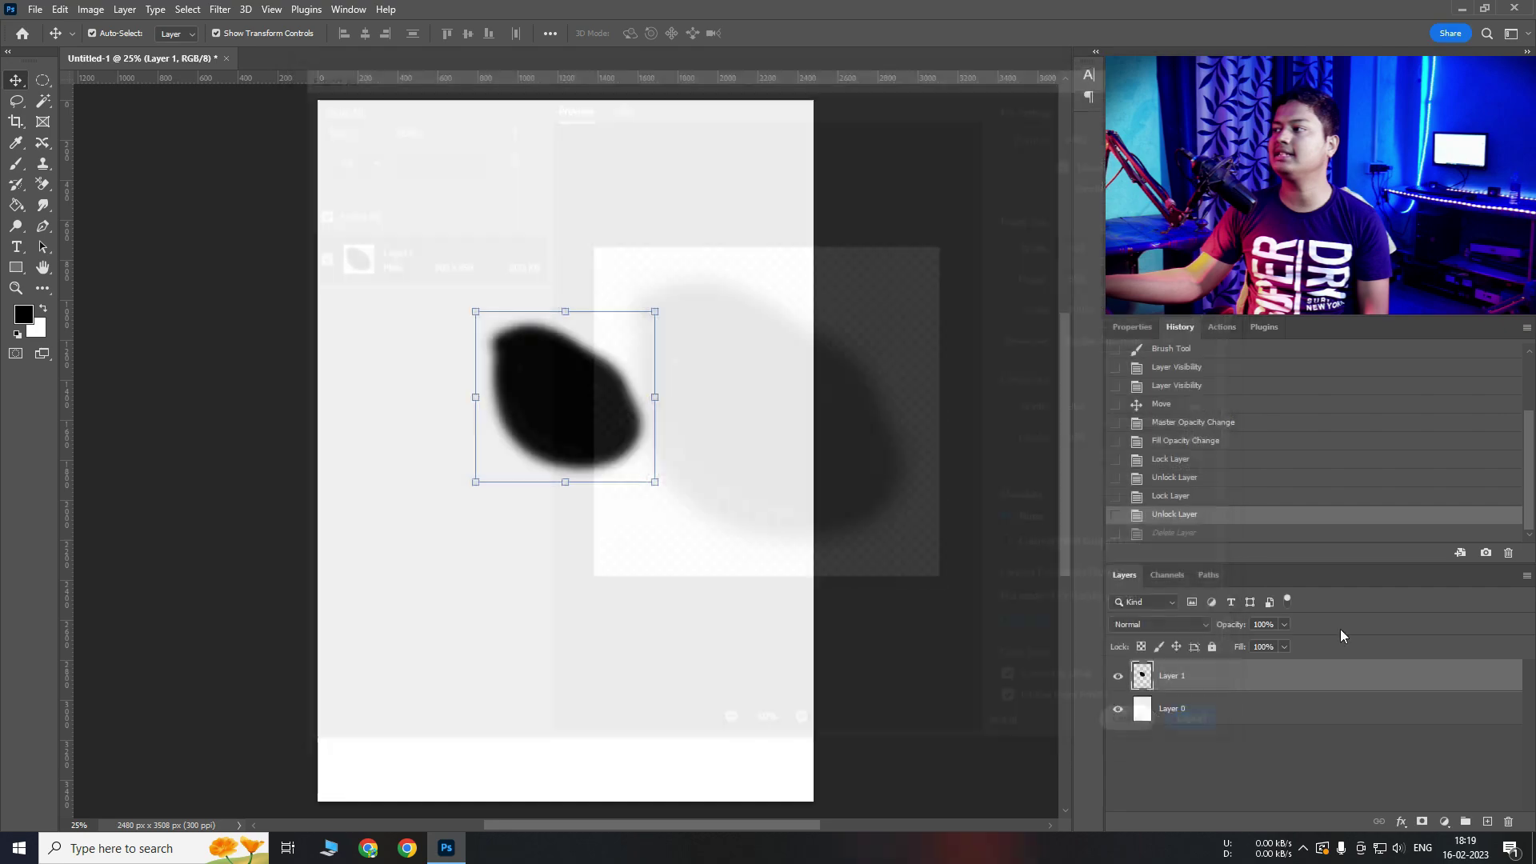
pyautogui.click(1527, 578)
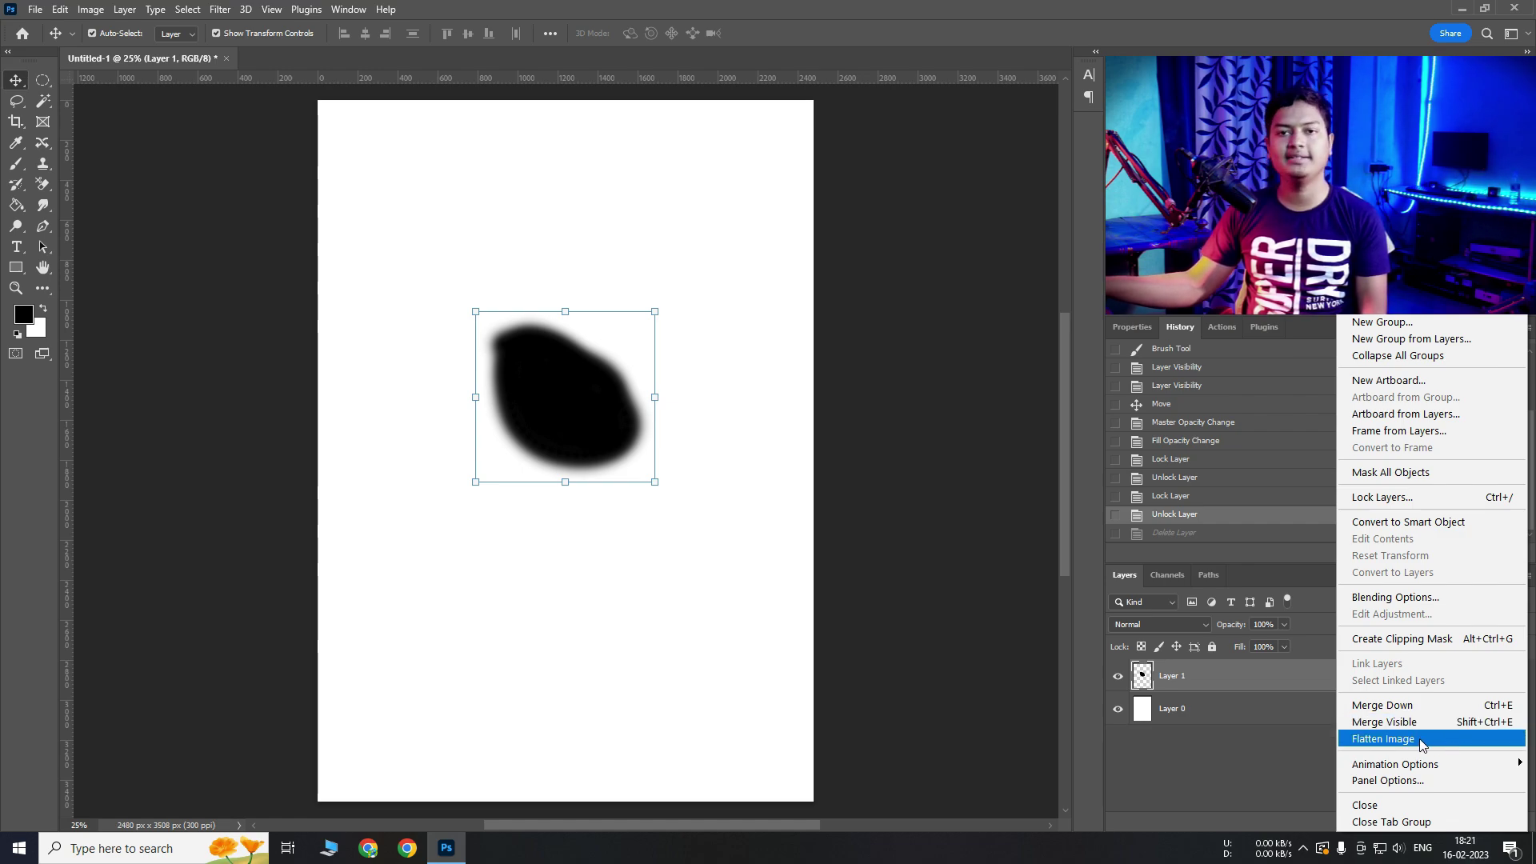
pyautogui.click(124, 14)
pyautogui.click(124, 11)
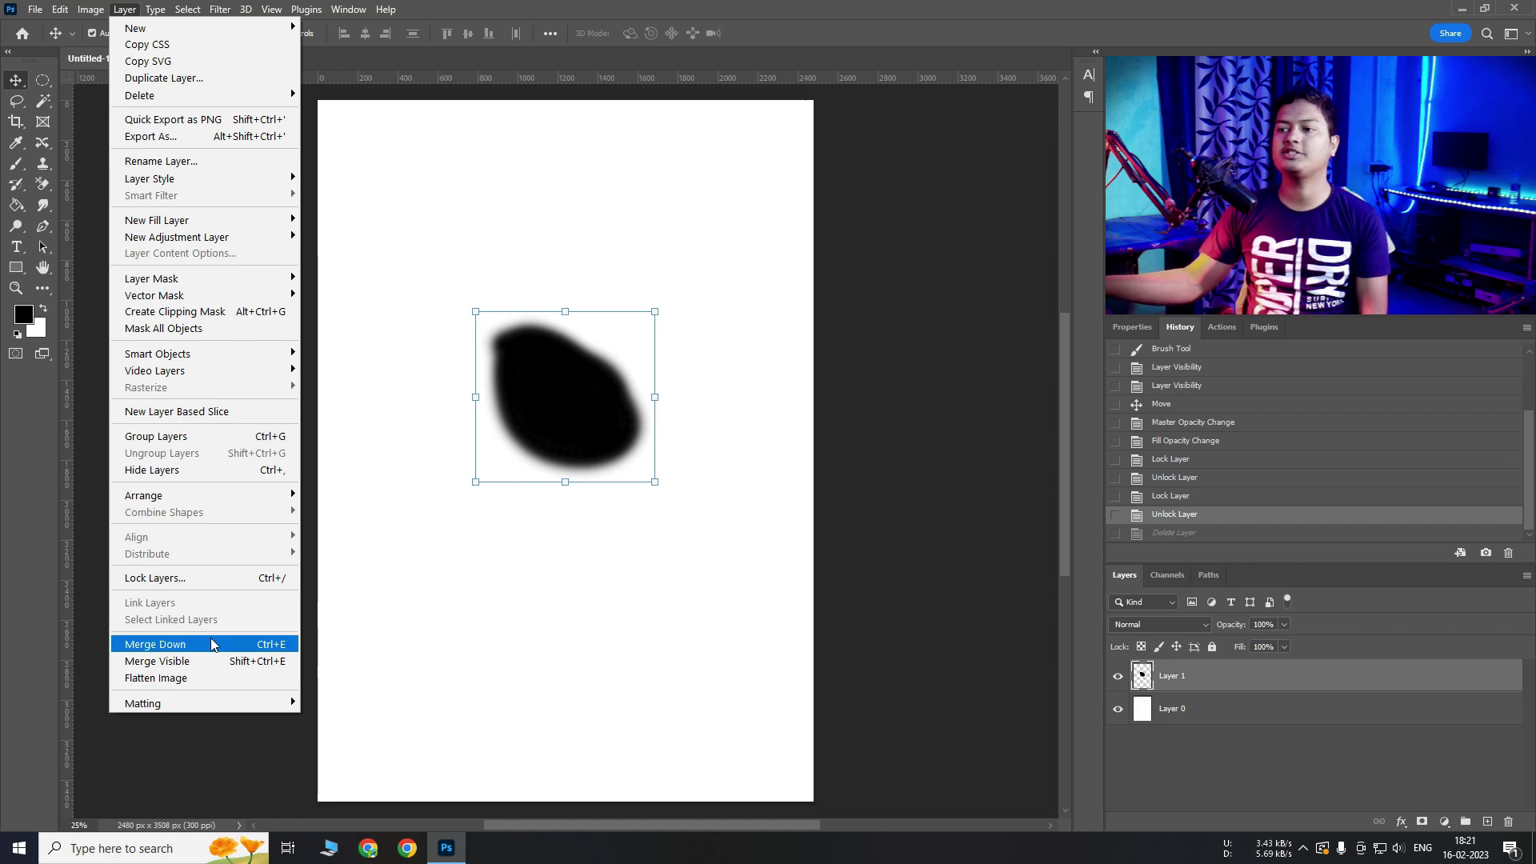
pyautogui.click(1526, 575)
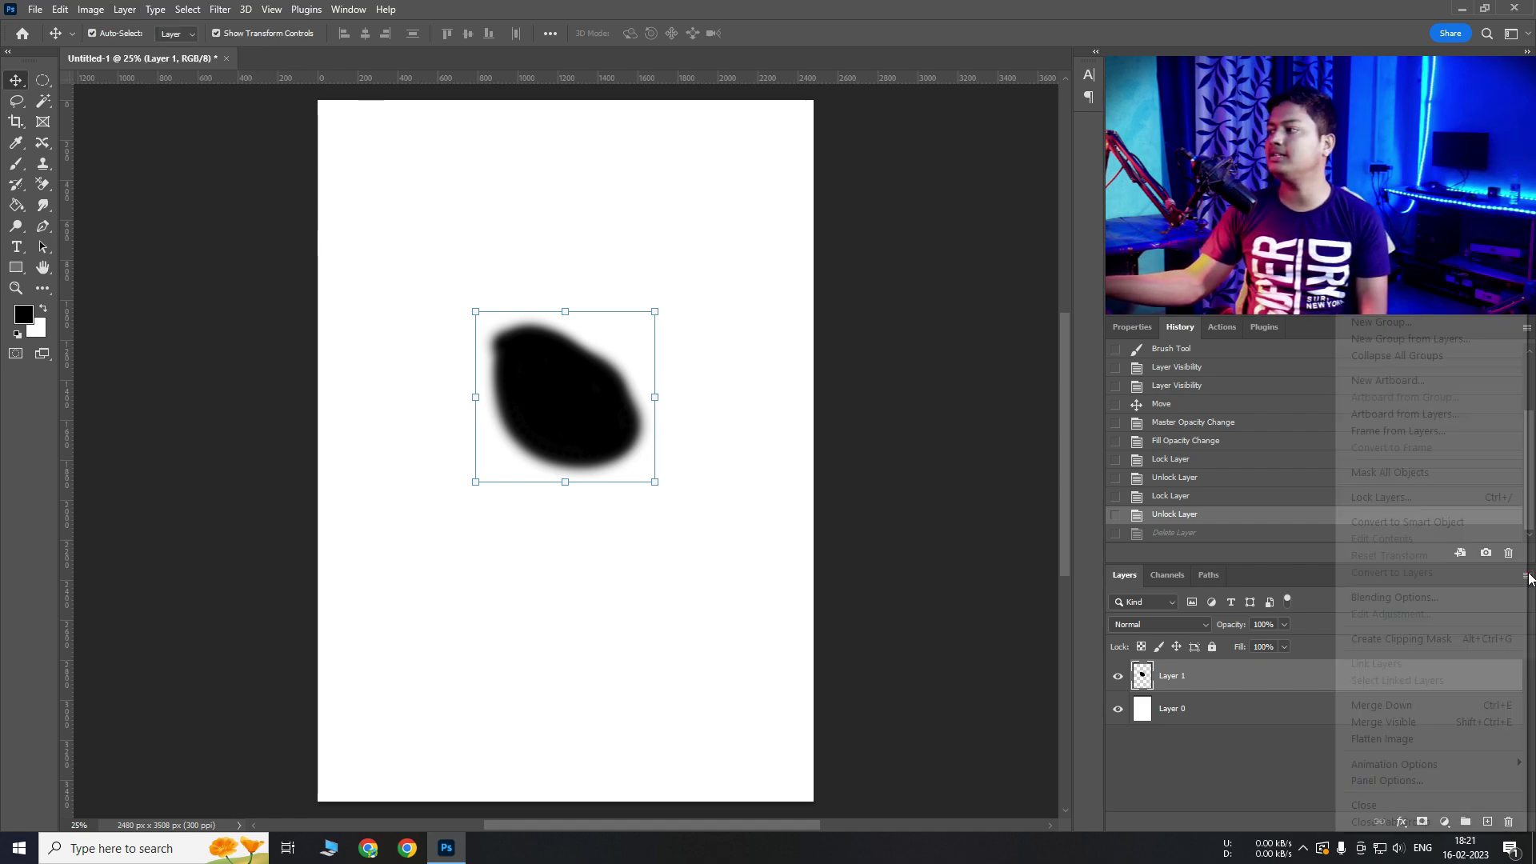
pyautogui.moveTo(1430, 766)
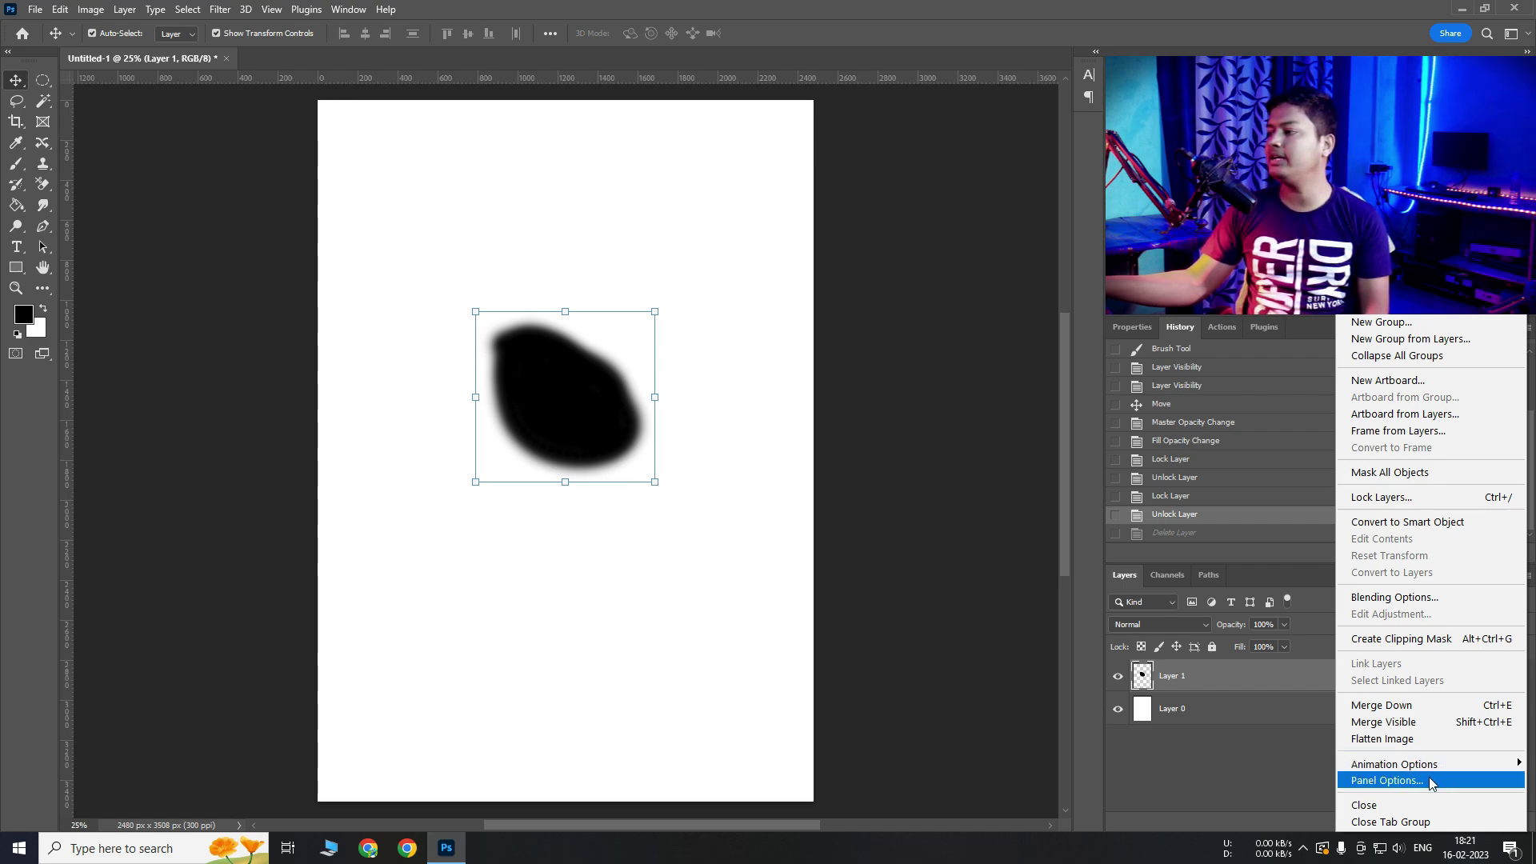
pyautogui.press('Escape')
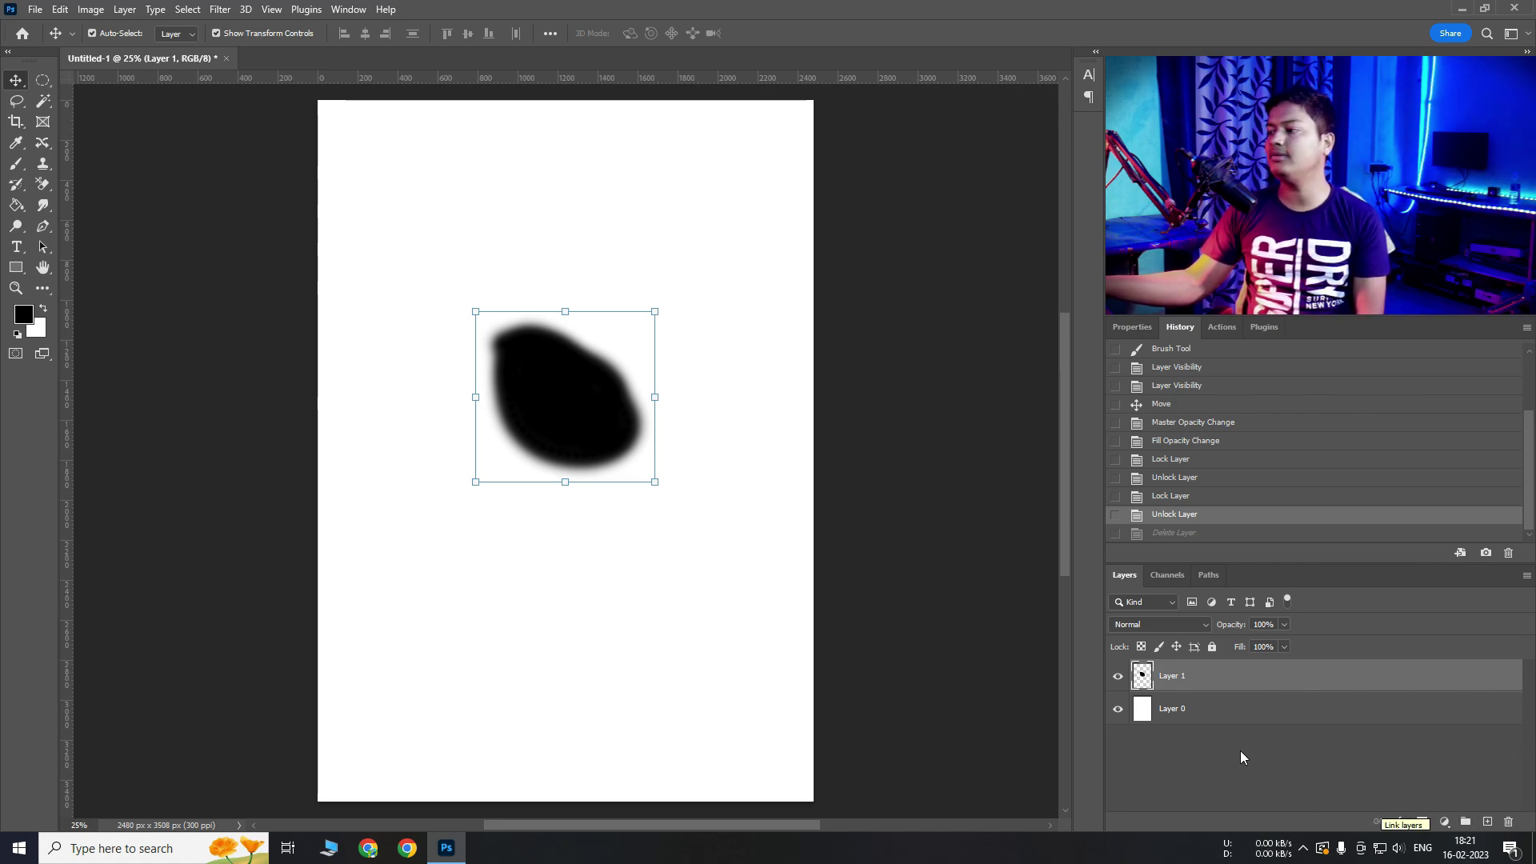
# Step: Add a layer mask to Layer 1, unlink and relink it, and undo all the mask changes
pyautogui.click(1421, 822)
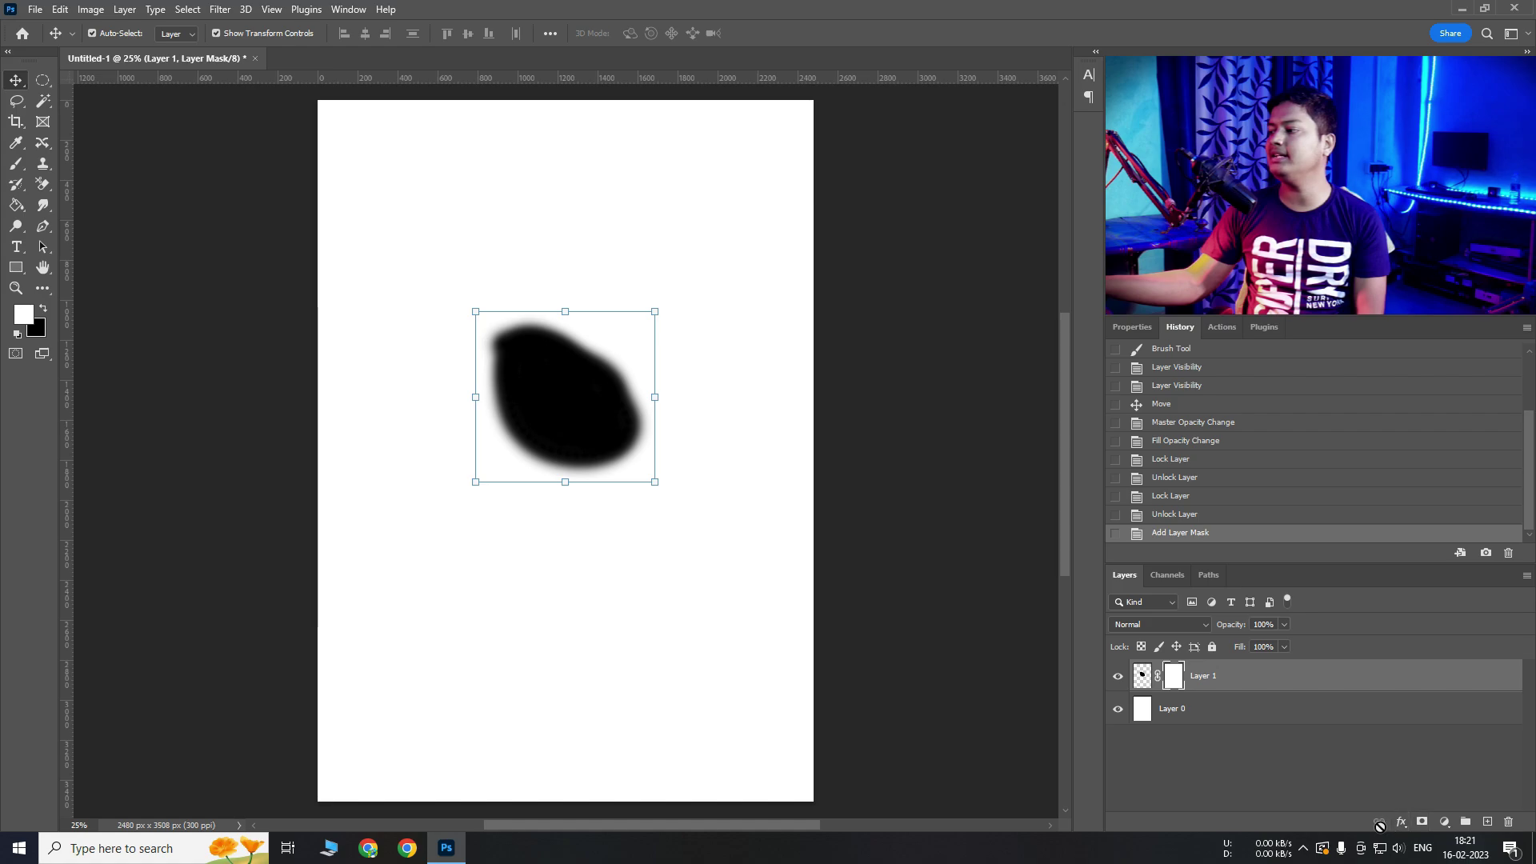
pyautogui.click(1157, 676)
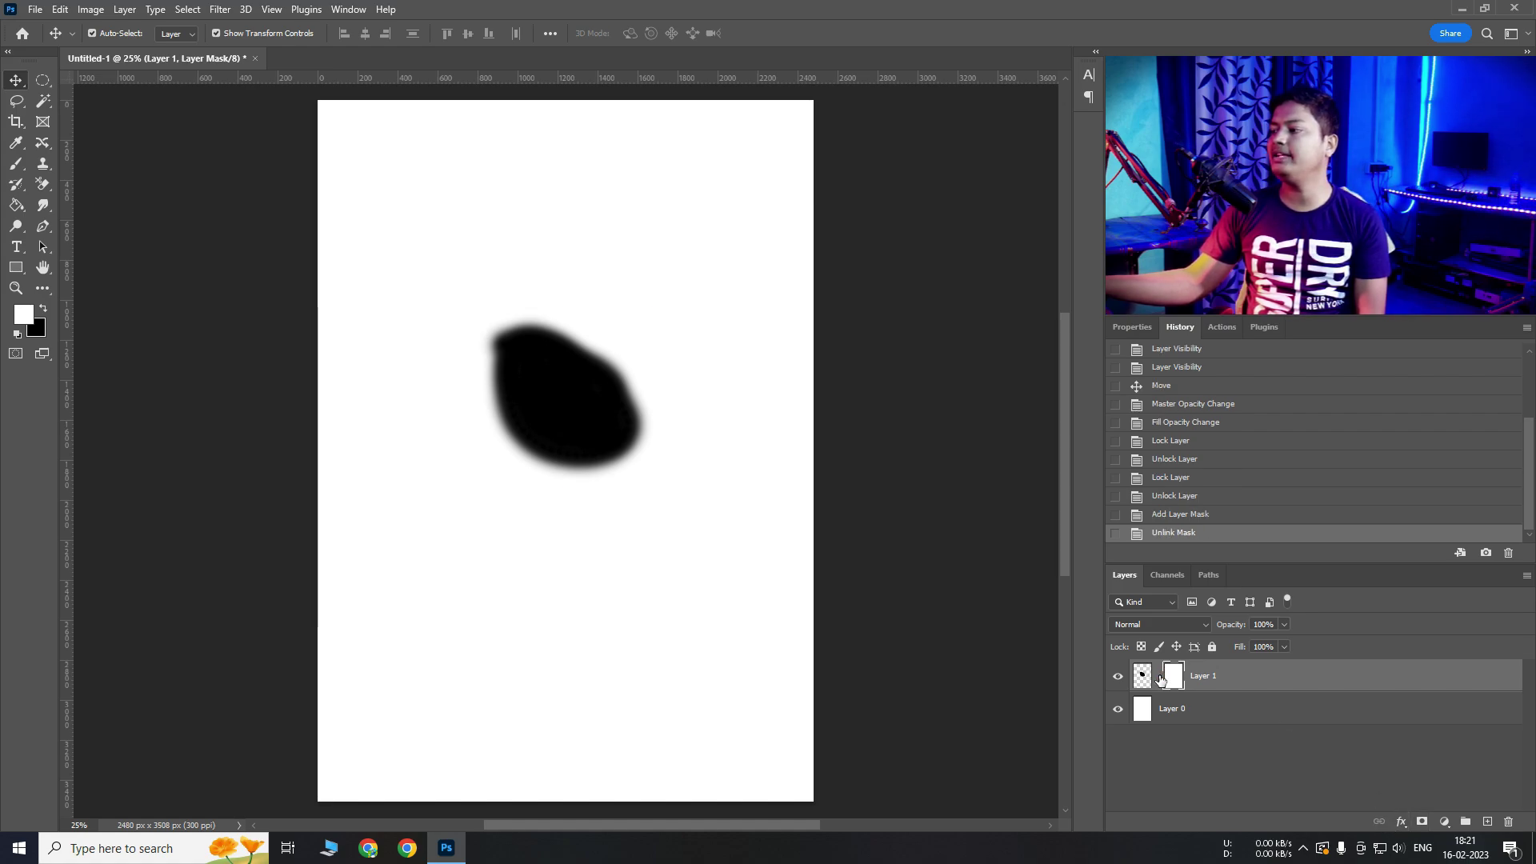
pyautogui.click(1157, 677)
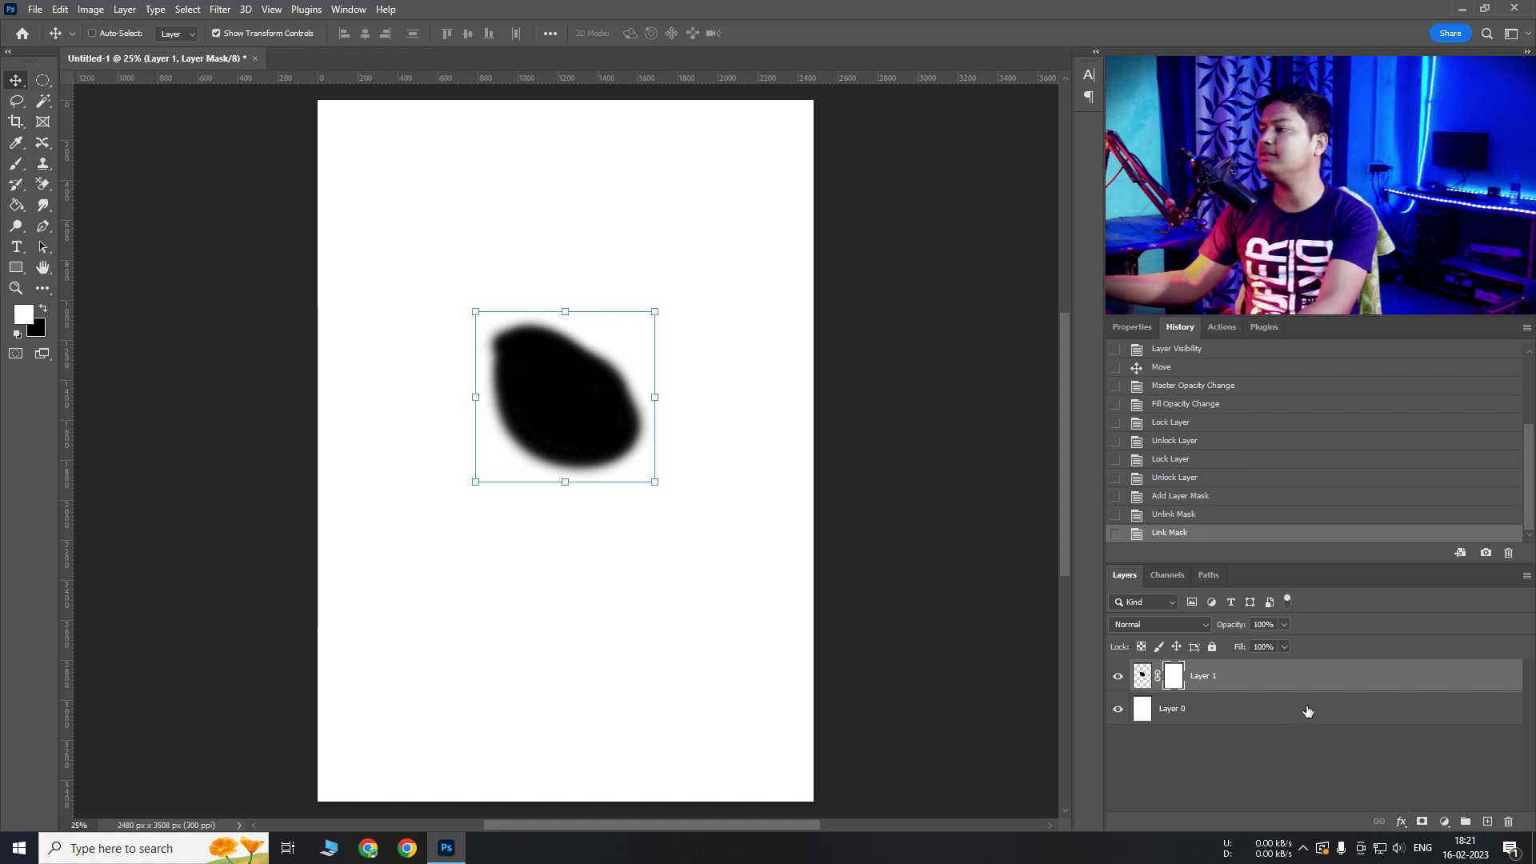
pyautogui.hotkey('ctrl', 'z')
pyautogui.hotkey('ctrl', 'z')
pyautogui.hotkey('ctrl', 'z')
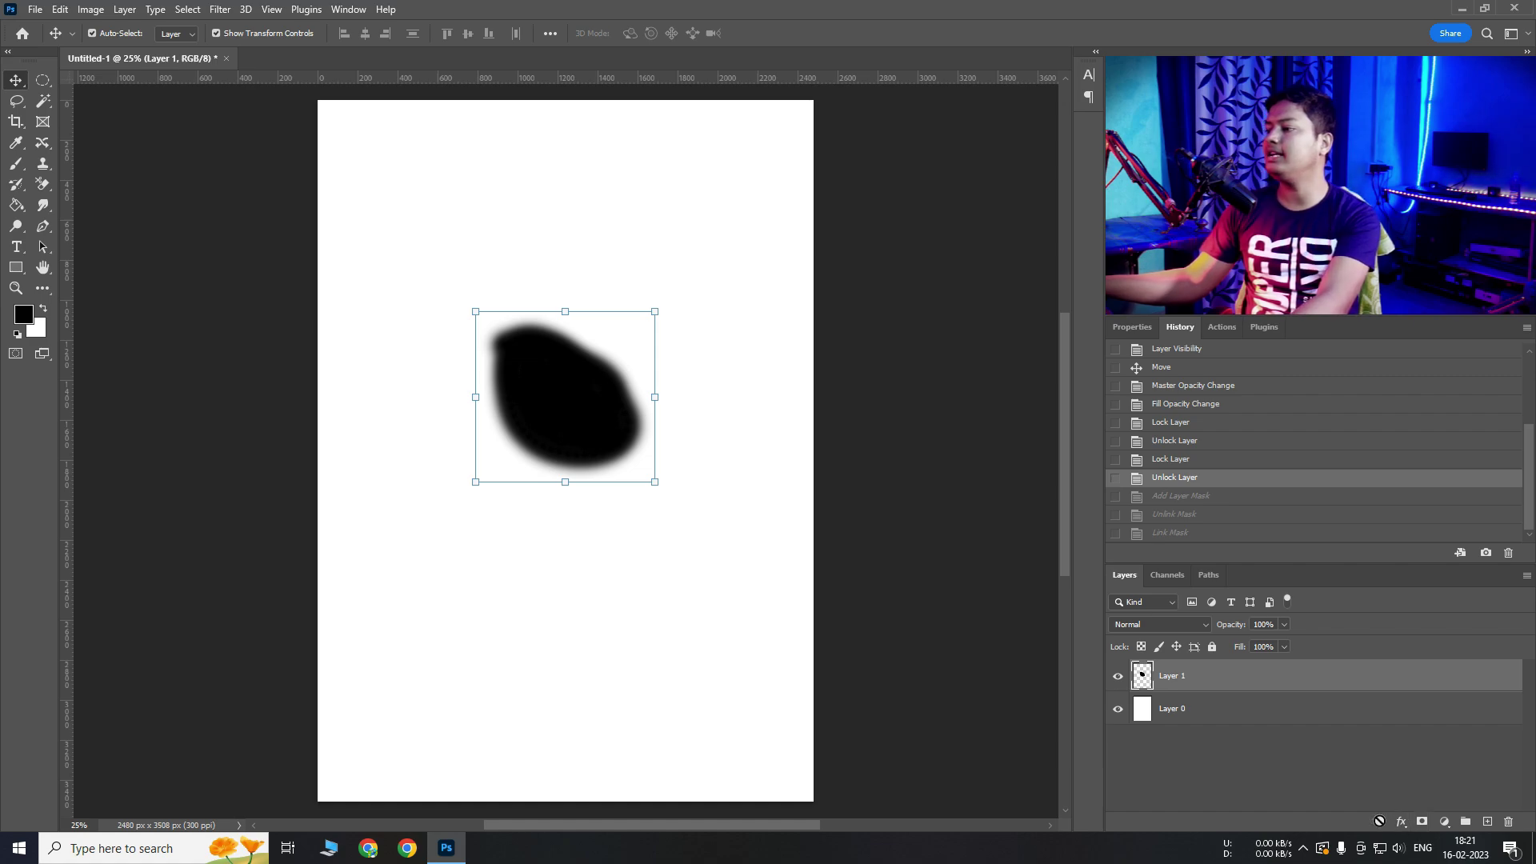
# Step: View the available layer styles and the fill and adjustment layer types for Layer 1 without applying any
pyautogui.click(1292, 721)
pyautogui.click(1188, 685)
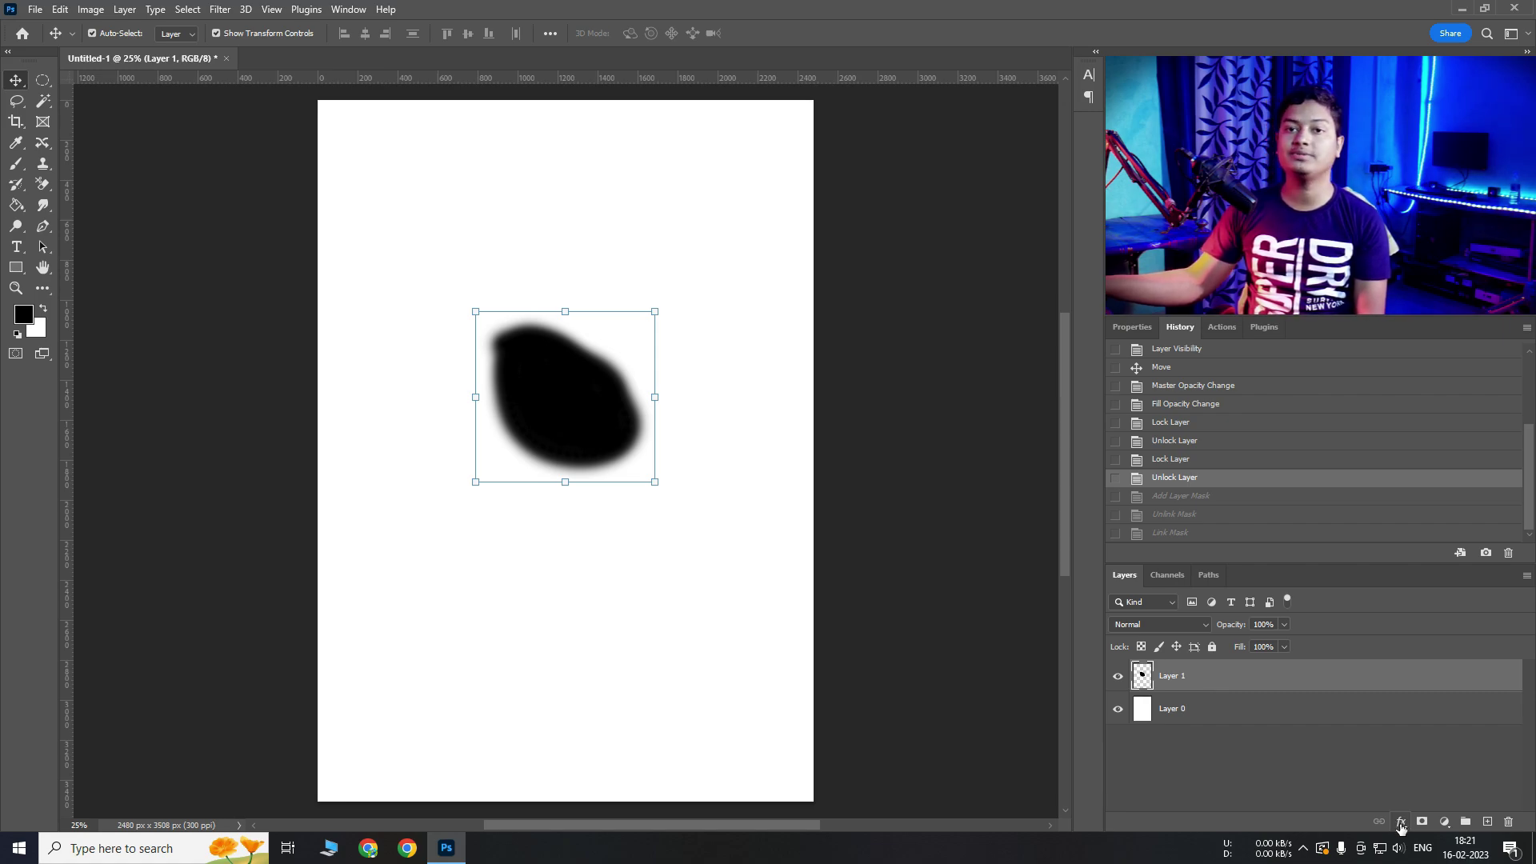
pyautogui.click(1400, 823)
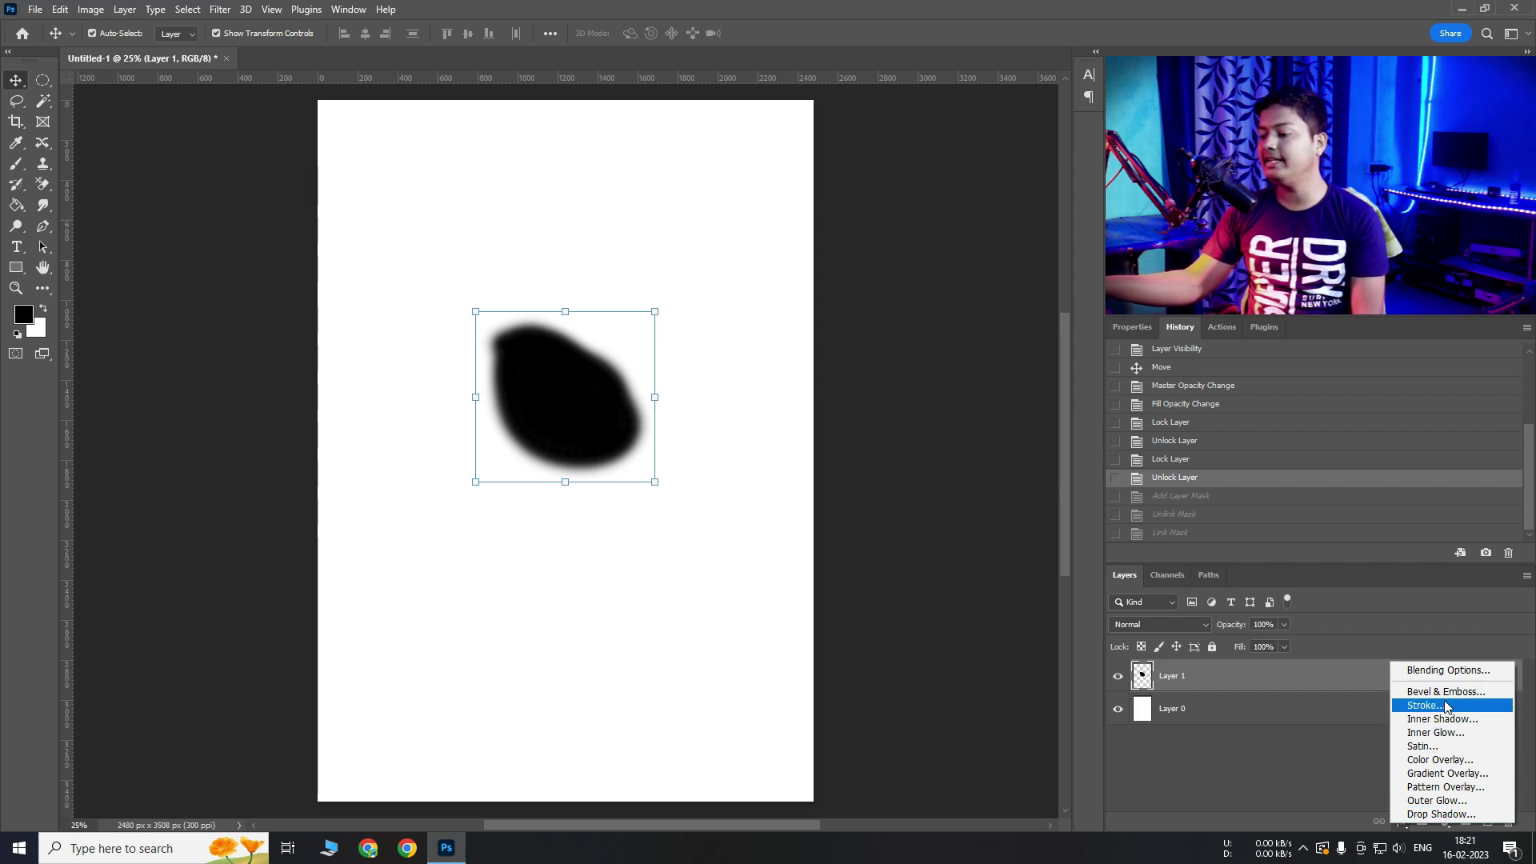
pyautogui.click(1401, 823)
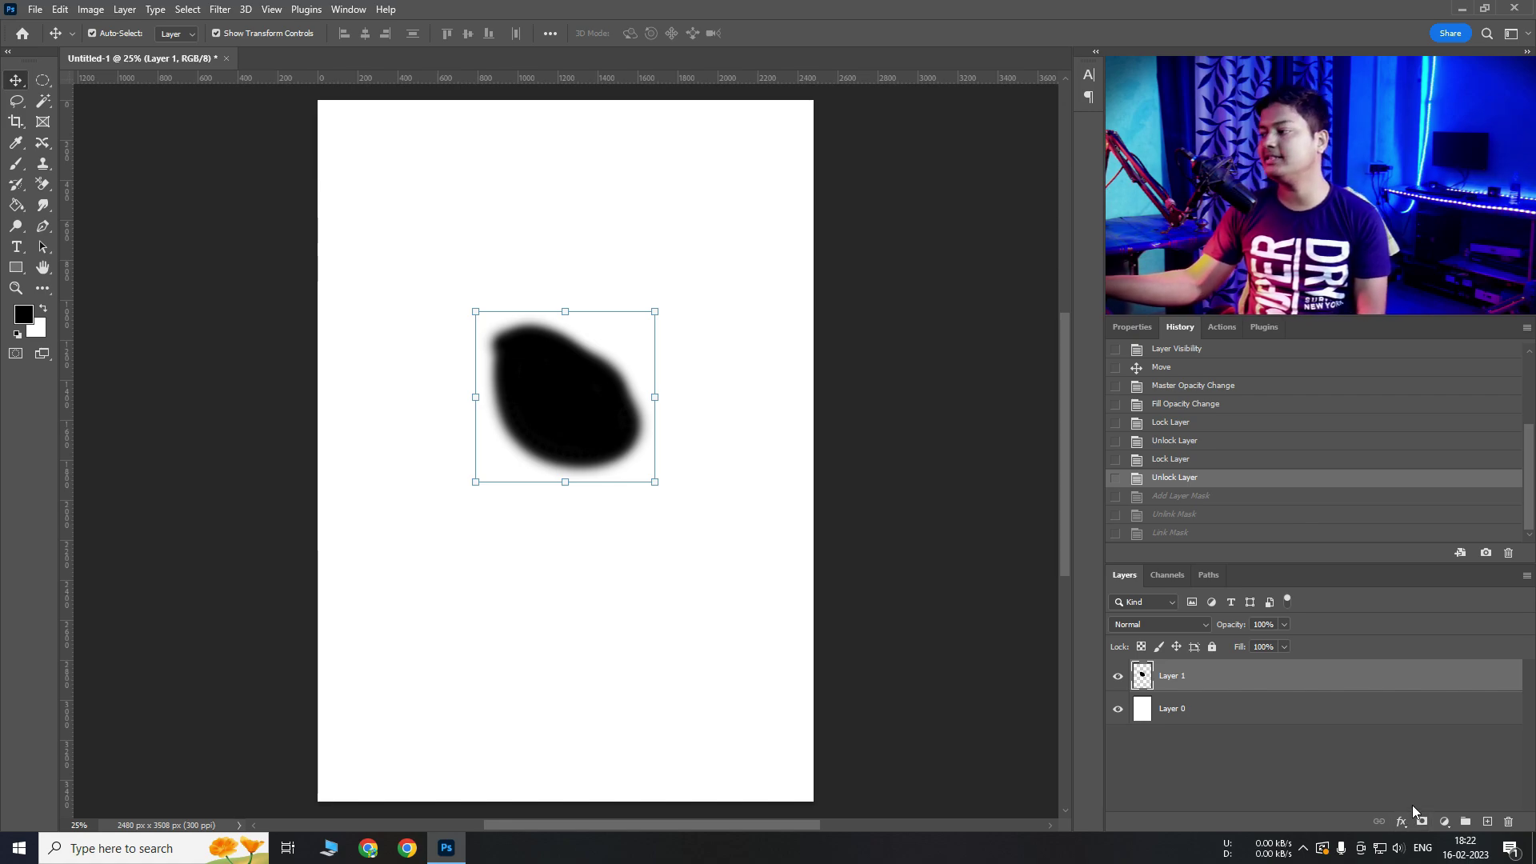
pyautogui.click(1444, 822)
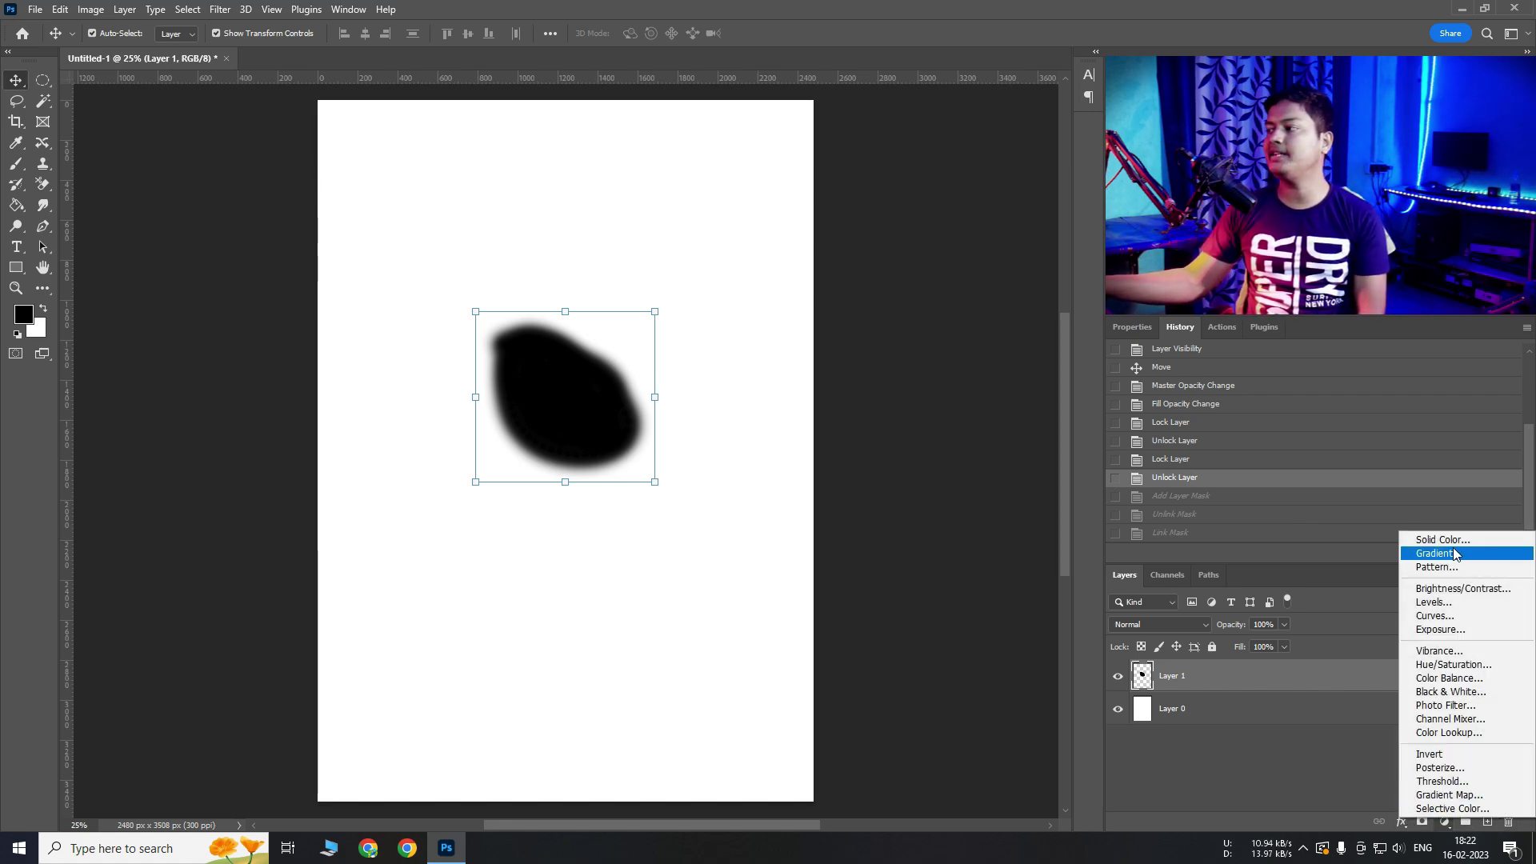
pyautogui.click(1328, 768)
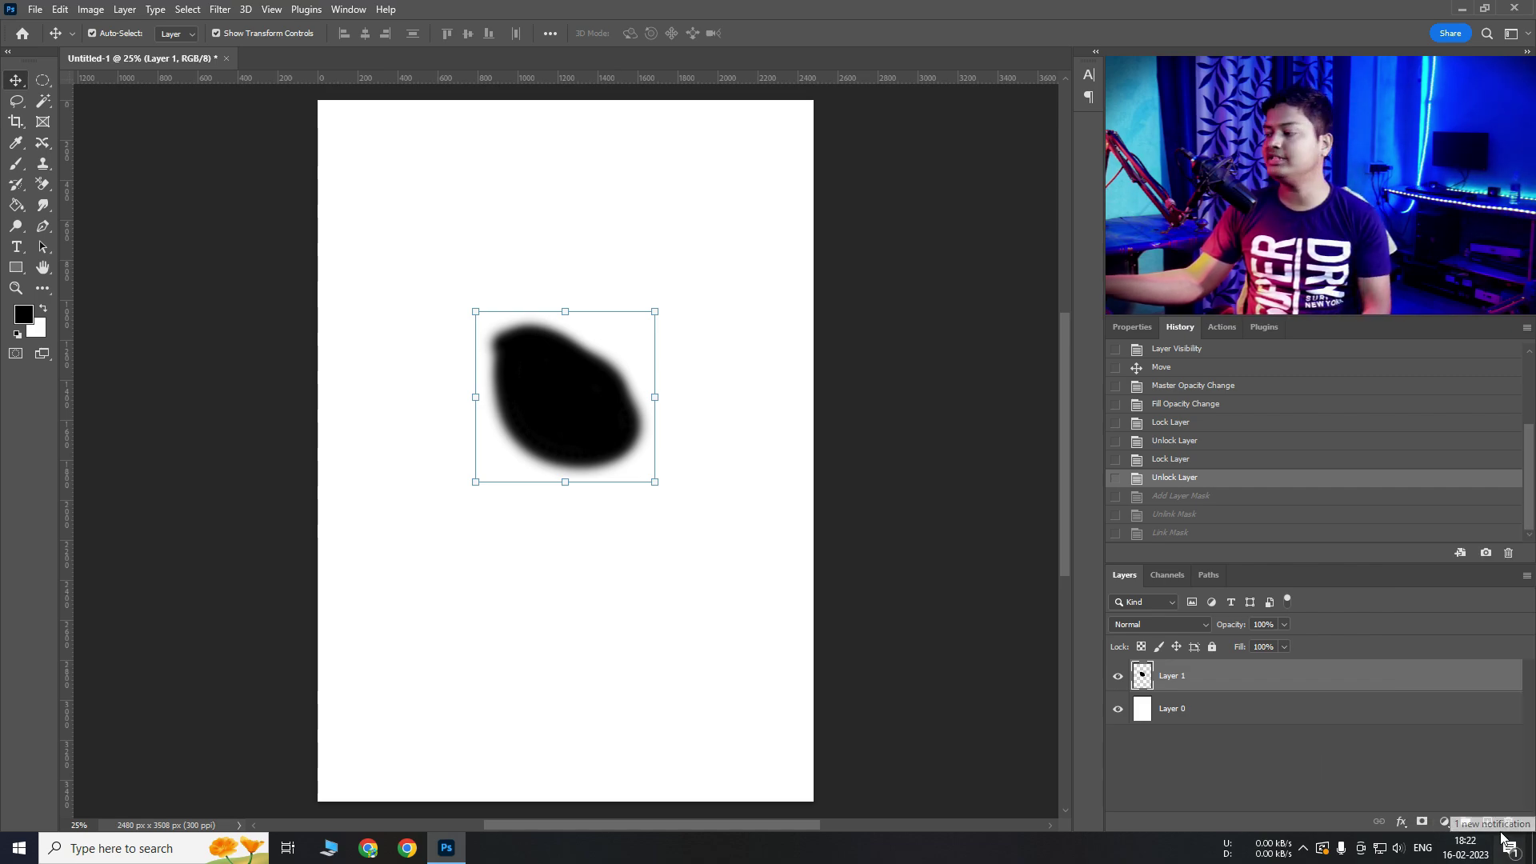
# Step: Select Layer 0 and Layer 1 together, and return to having only Layer 1 selected
pyautogui.click(1230, 714)
pyautogui.keyDown('shift'); pyautogui.click(1233, 674); pyautogui.keyUp('shift')
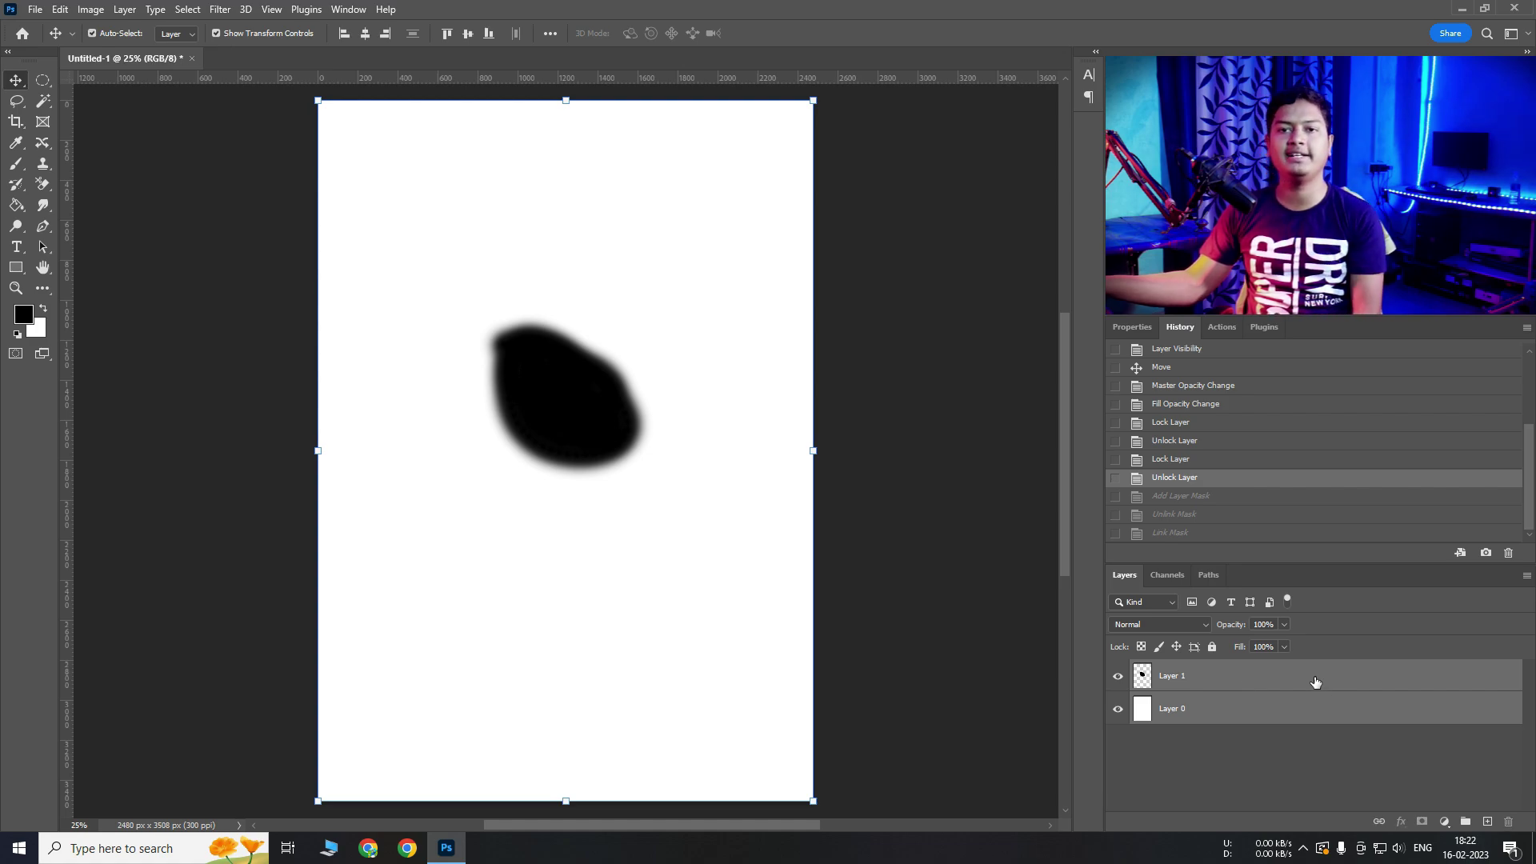
pyautogui.click(1258, 688)
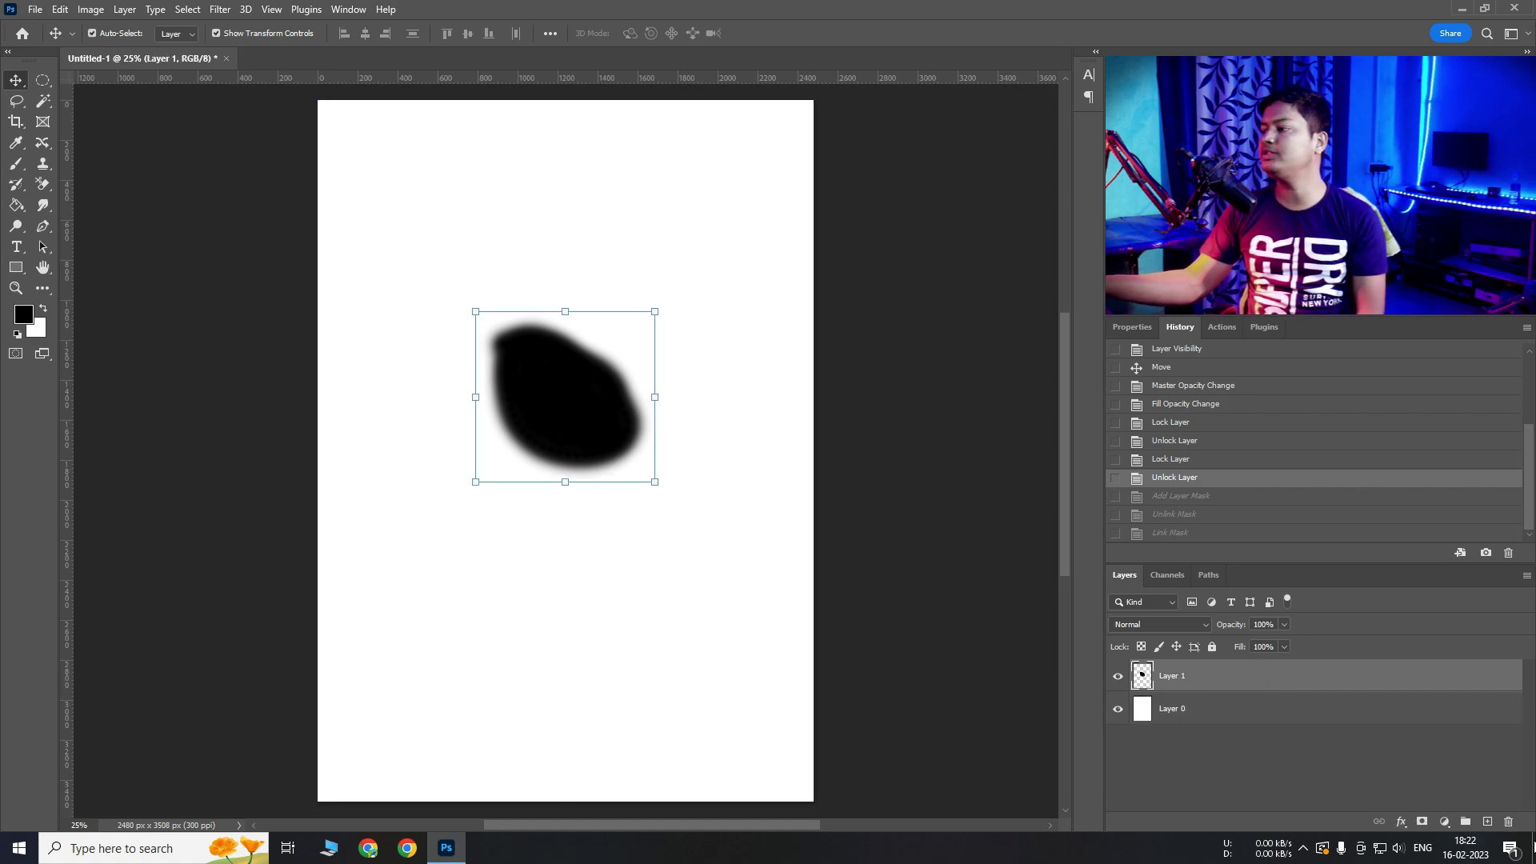
# Step: Create three new empty layers above Layer 1
pyautogui.click(1486, 822)
pyautogui.click(1486, 821)
pyautogui.click(1486, 821)
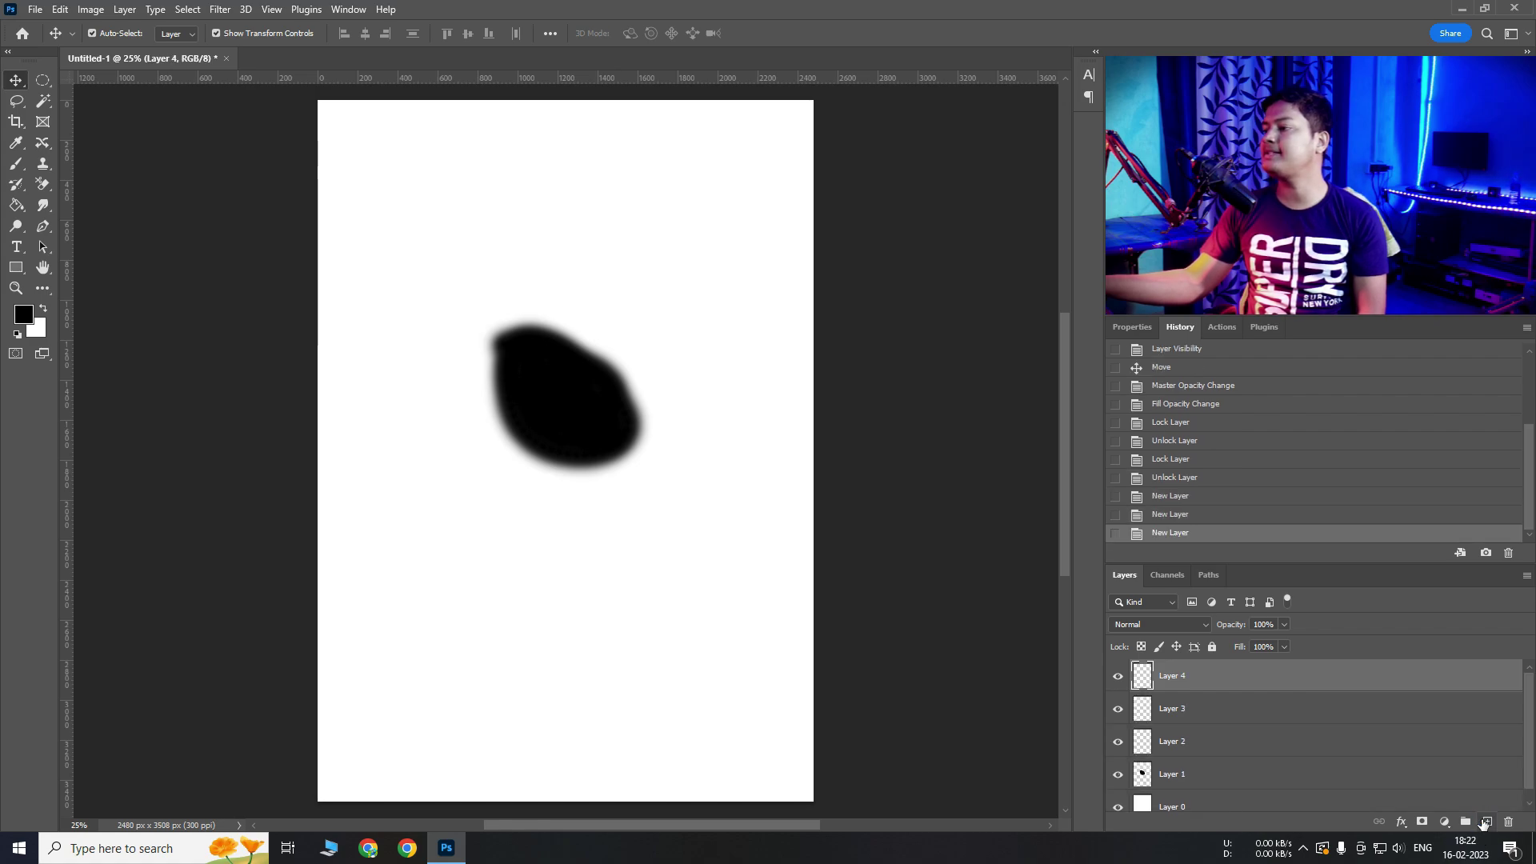
# Step: Add Layer 3, Layer 2, Layer 1 and Layer 0 individually to the selection alongside Layer 4
pyautogui.keyDown('ctrl'); pyautogui.click(1210, 711); pyautogui.keyUp('ctrl')
pyautogui.keyDown('ctrl'); pyautogui.click(1220, 741); pyautogui.keyUp('ctrl')
pyautogui.keyDown('ctrl'); pyautogui.click(1224, 775); pyautogui.keyUp('ctrl')
pyautogui.keyDown('ctrl'); pyautogui.click(1225, 807); pyautogui.keyUp('ctrl')
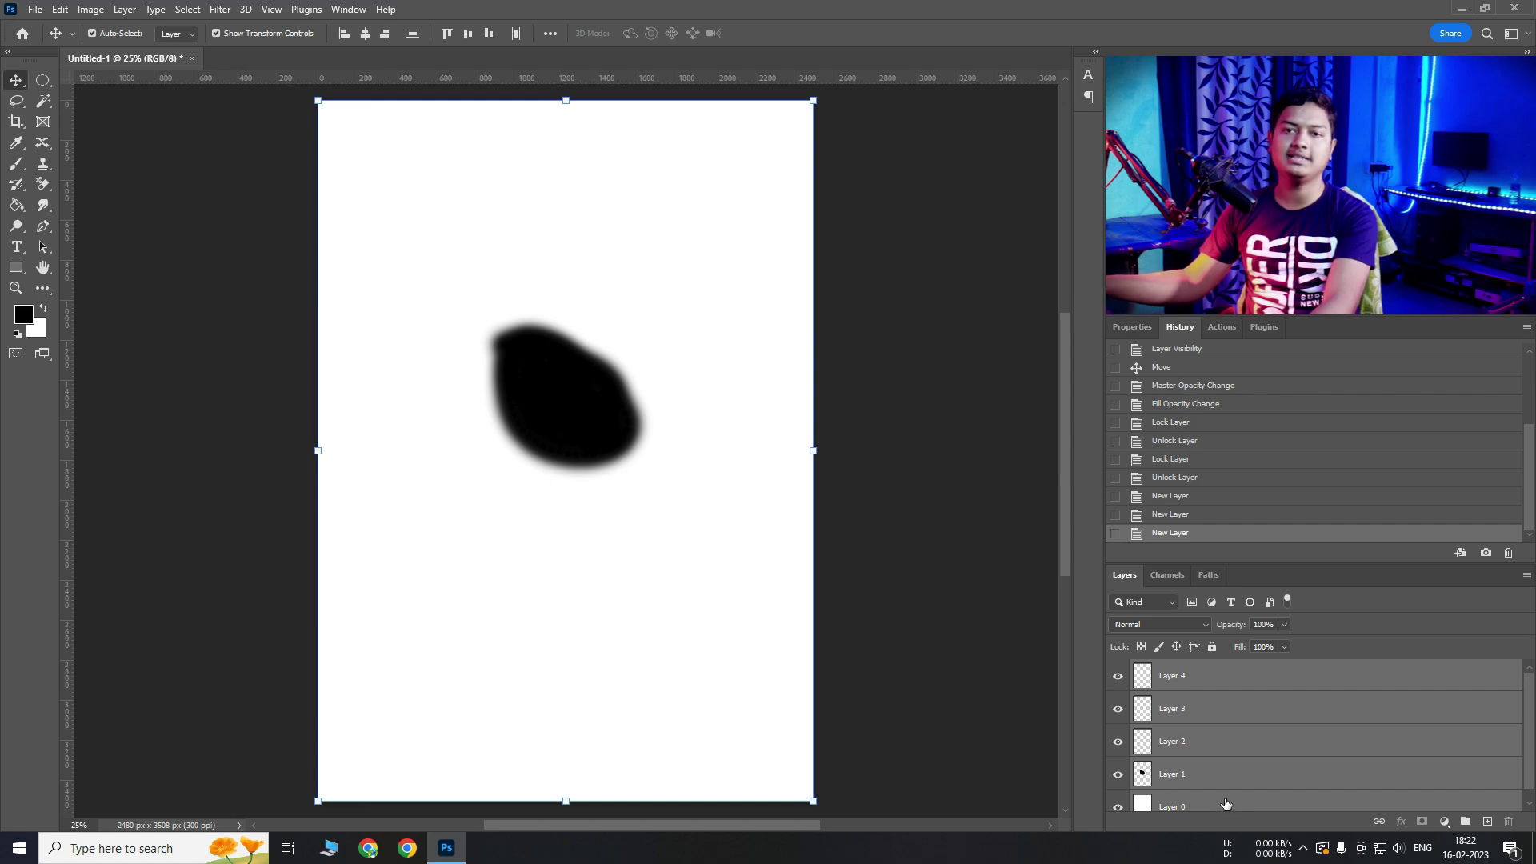
# Step: Reduce the selection to Layer 4 and extend it as one continuous range down to Layer 0
pyautogui.click(1228, 678)
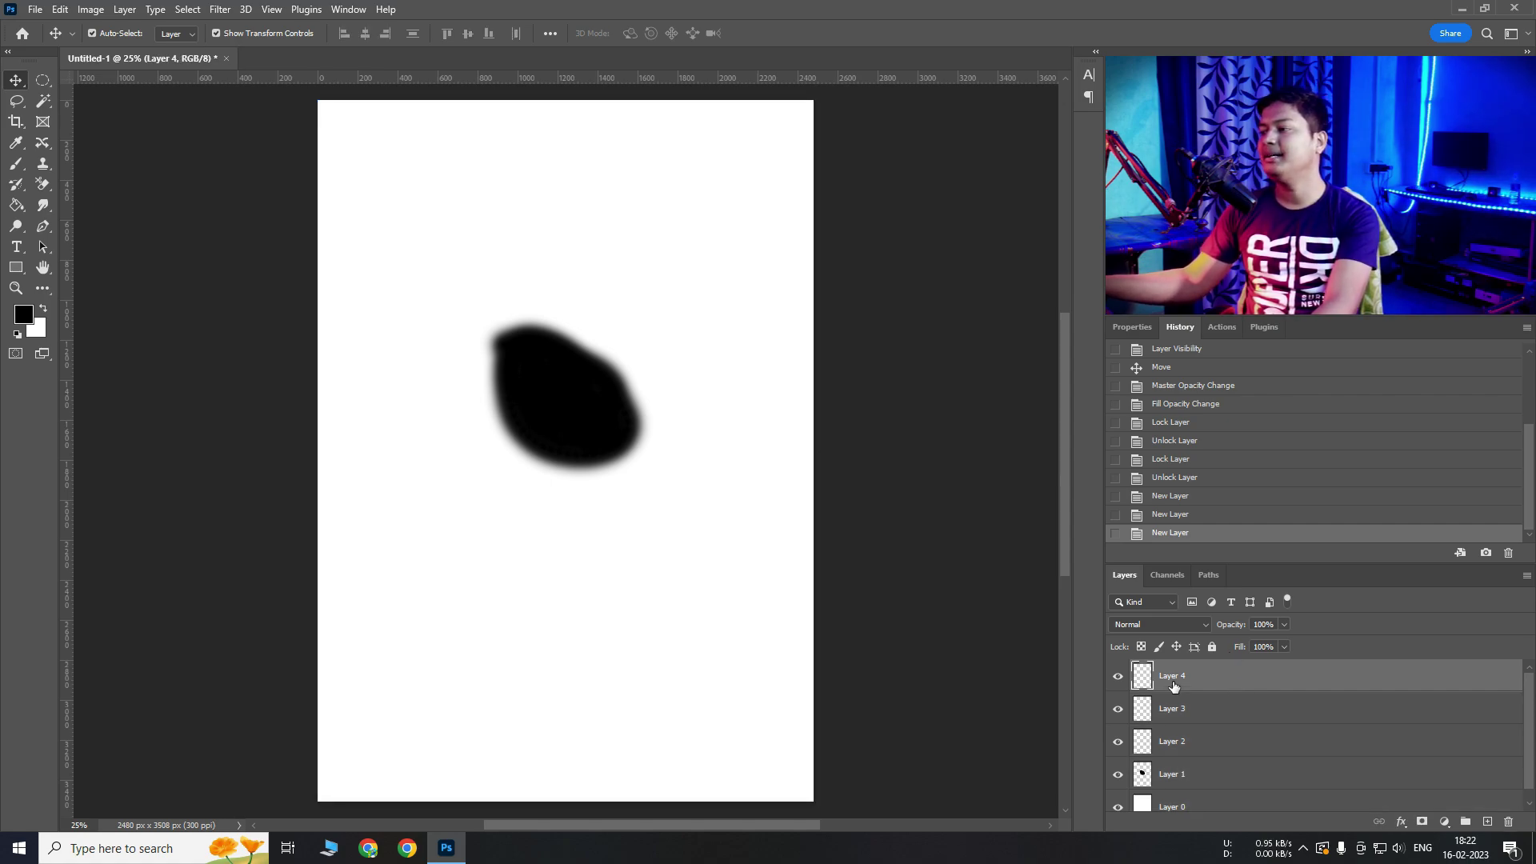
pyautogui.scroll(-1, 1283, 753)
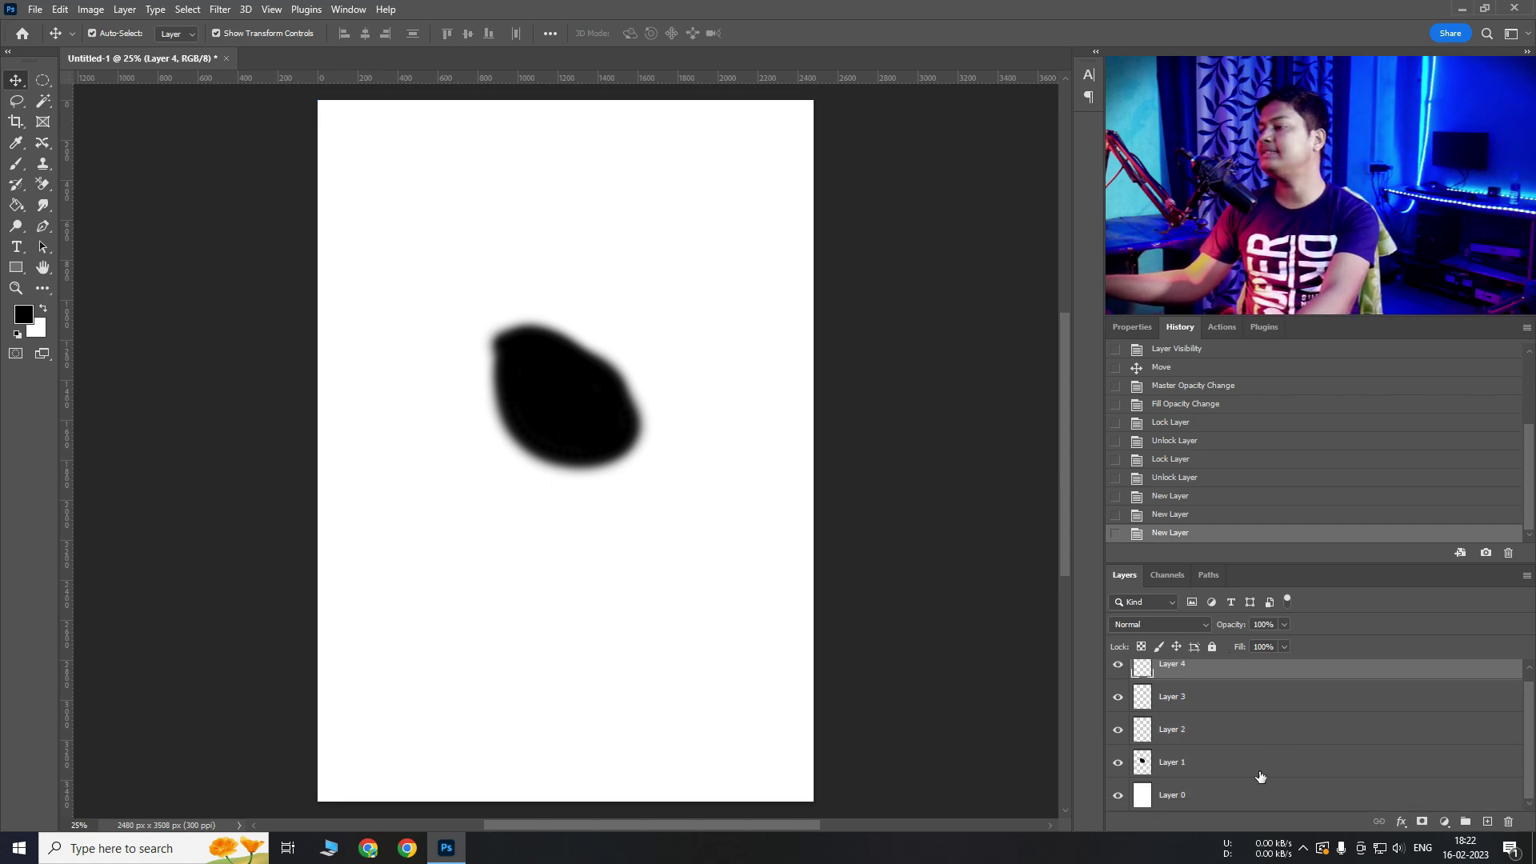
pyautogui.keyDown('shift'); pyautogui.click(1216, 802); pyautogui.keyUp('shift')
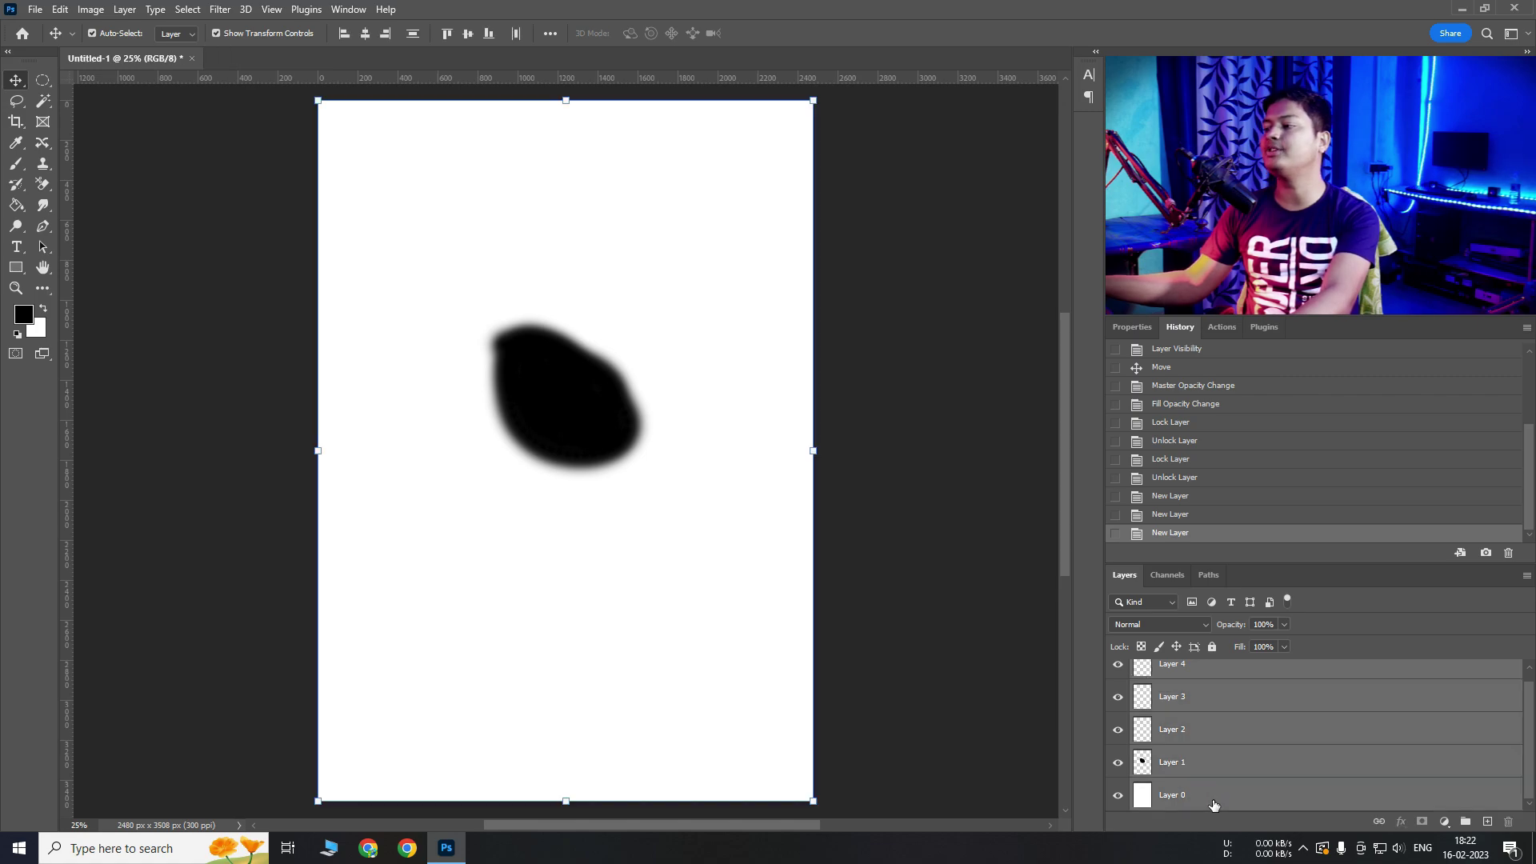
pyautogui.scroll(1, 1239, 800)
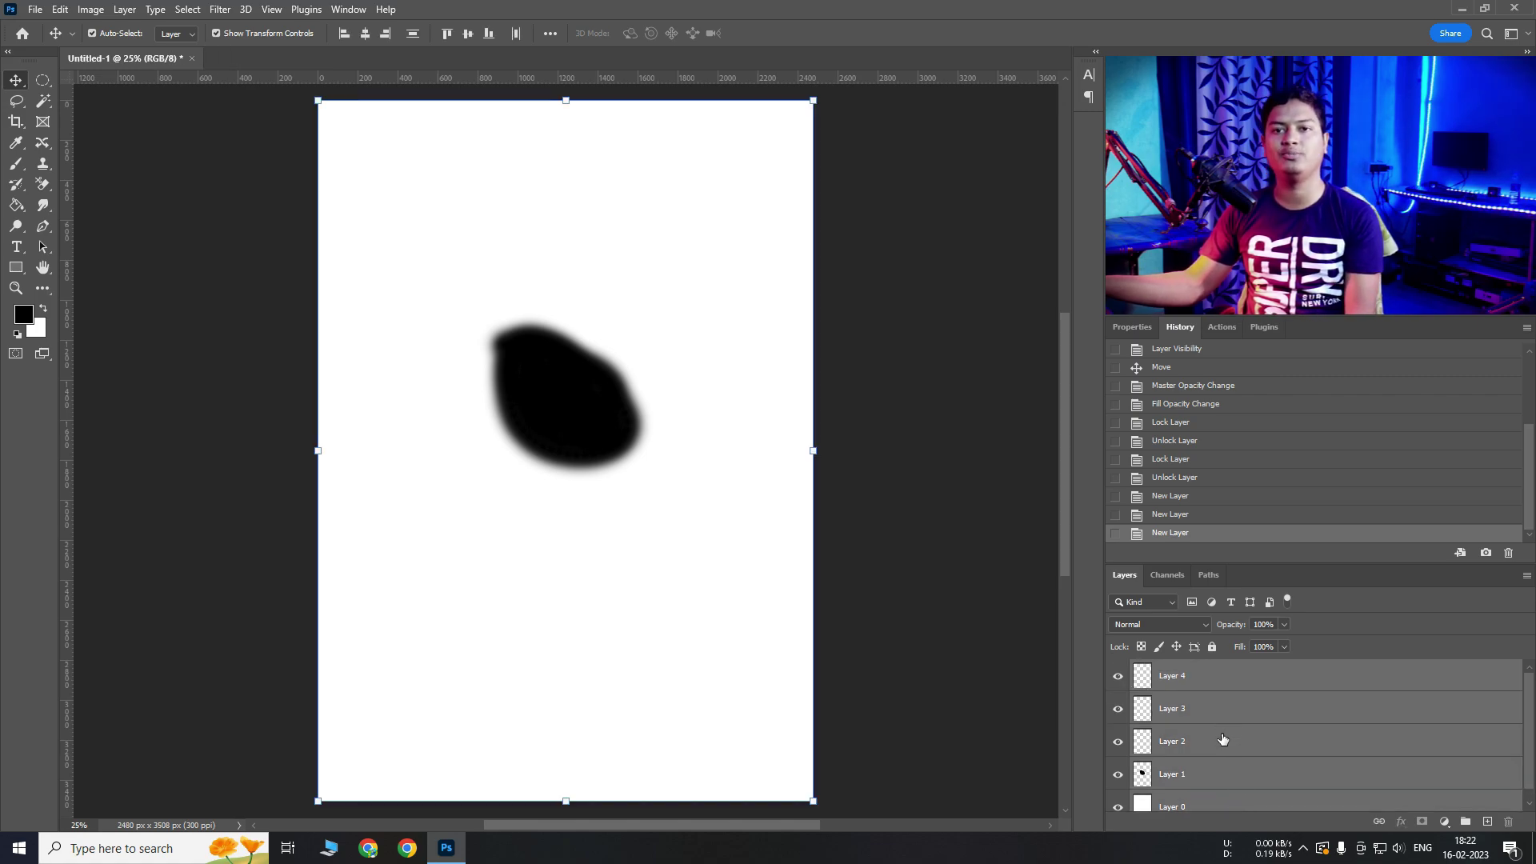
# Step: Group the range from Layer 4 to Layer 1, and undo the grouping
pyautogui.click(1211, 682)
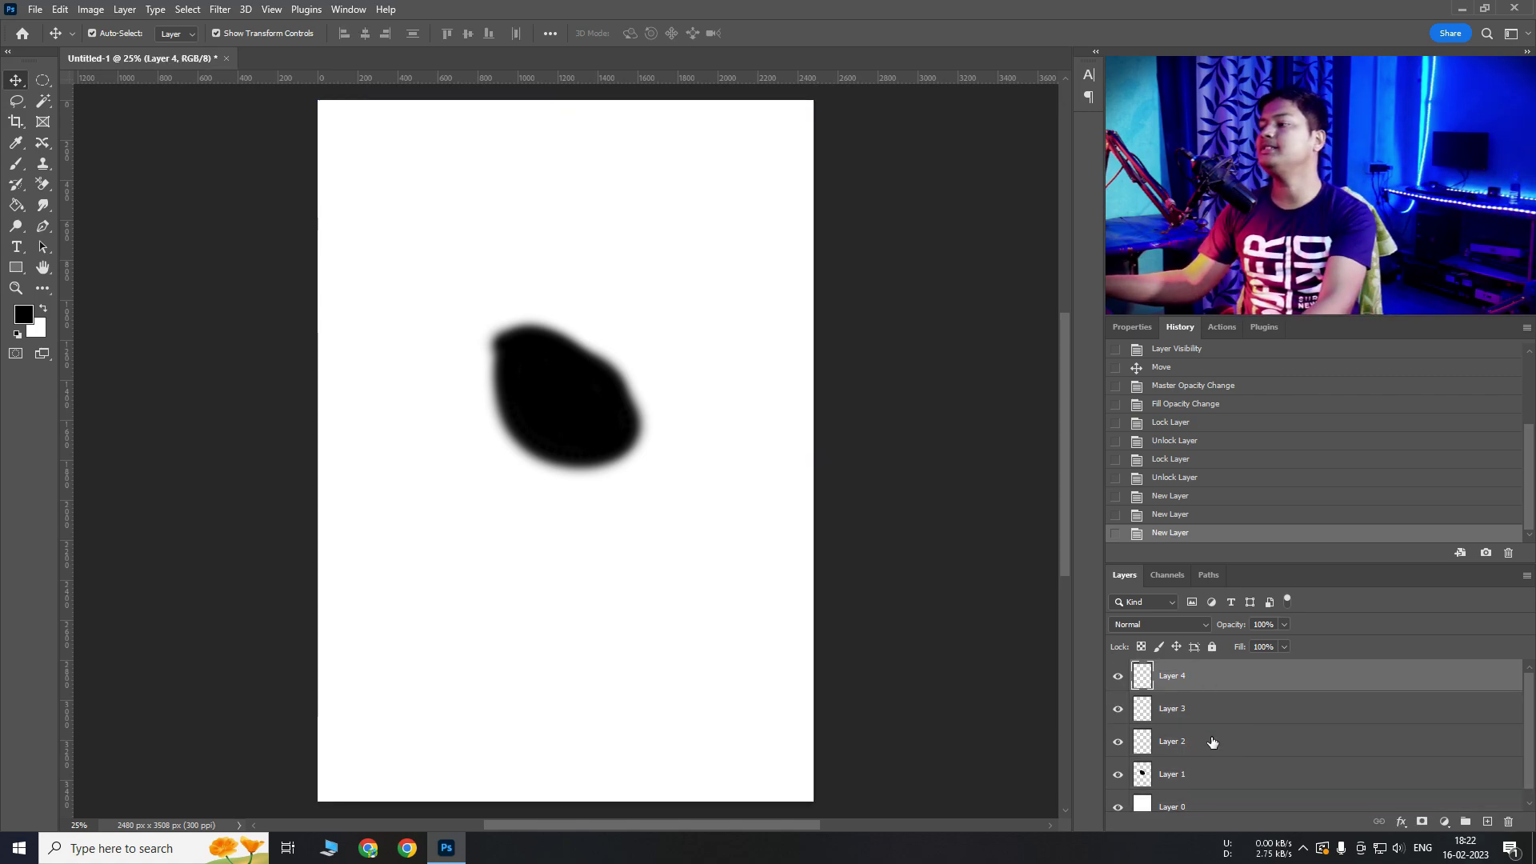
pyautogui.keyDown('shift'); pyautogui.click(1213, 779); pyautogui.keyUp('shift')
pyautogui.scroll(-1, 1268, 760)
pyautogui.scroll(1, 1209, 692)
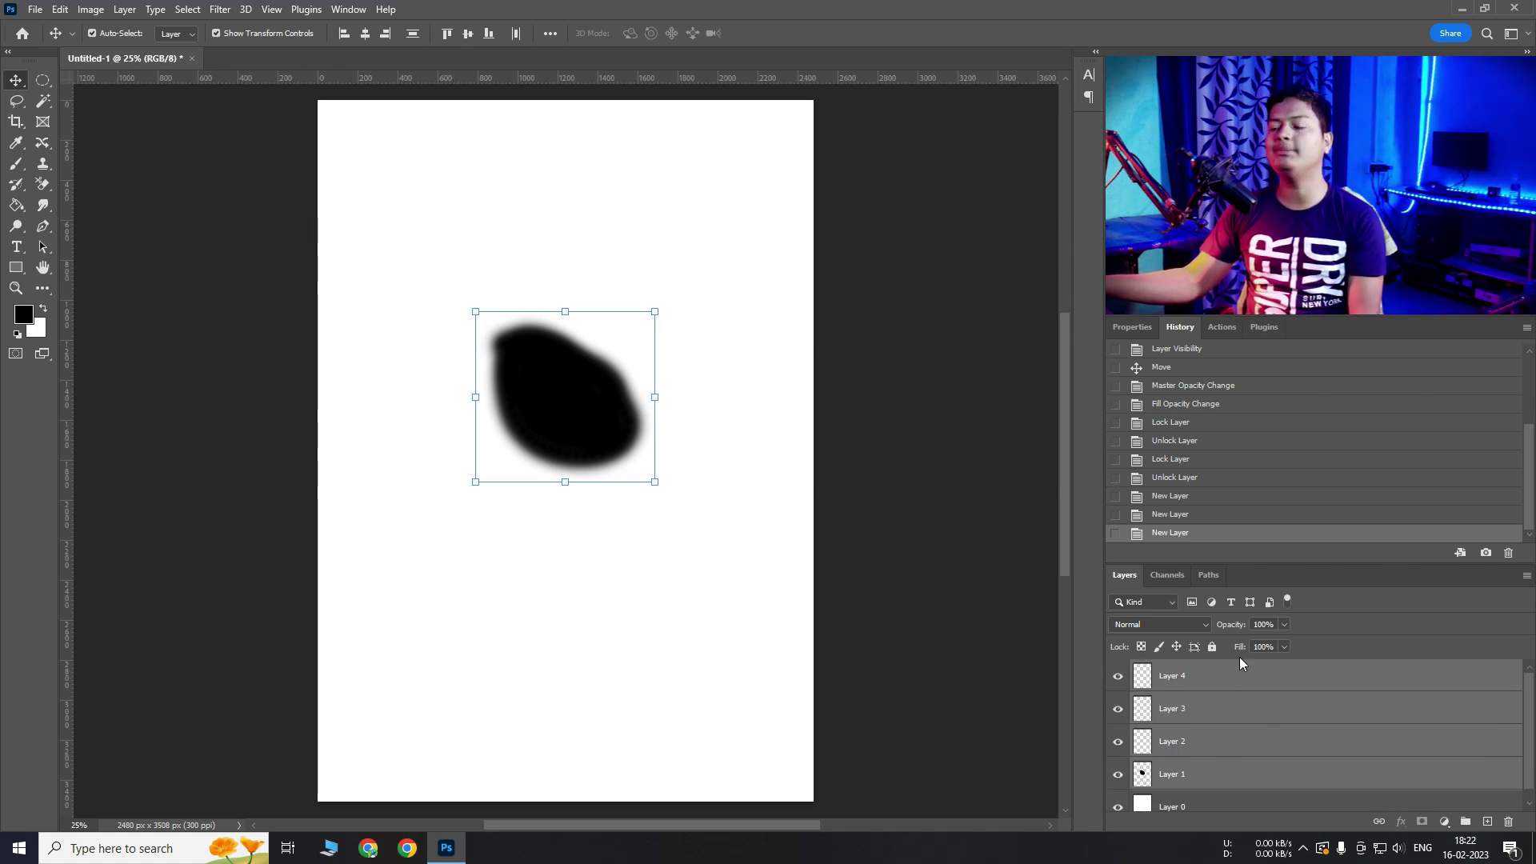
pyautogui.click(1467, 824)
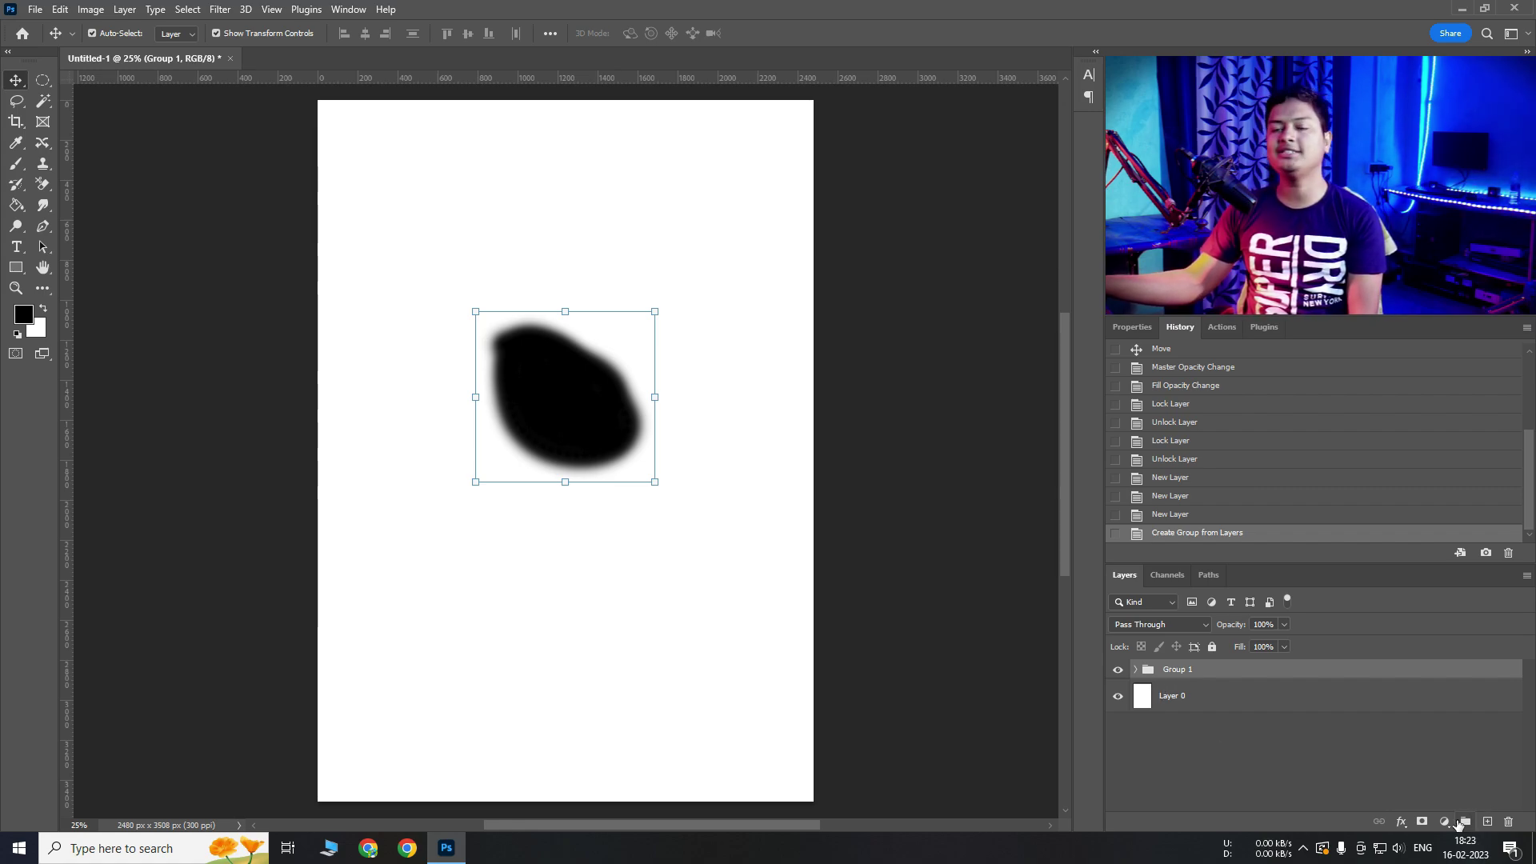
pyautogui.hotkey('ctrl', 'z')
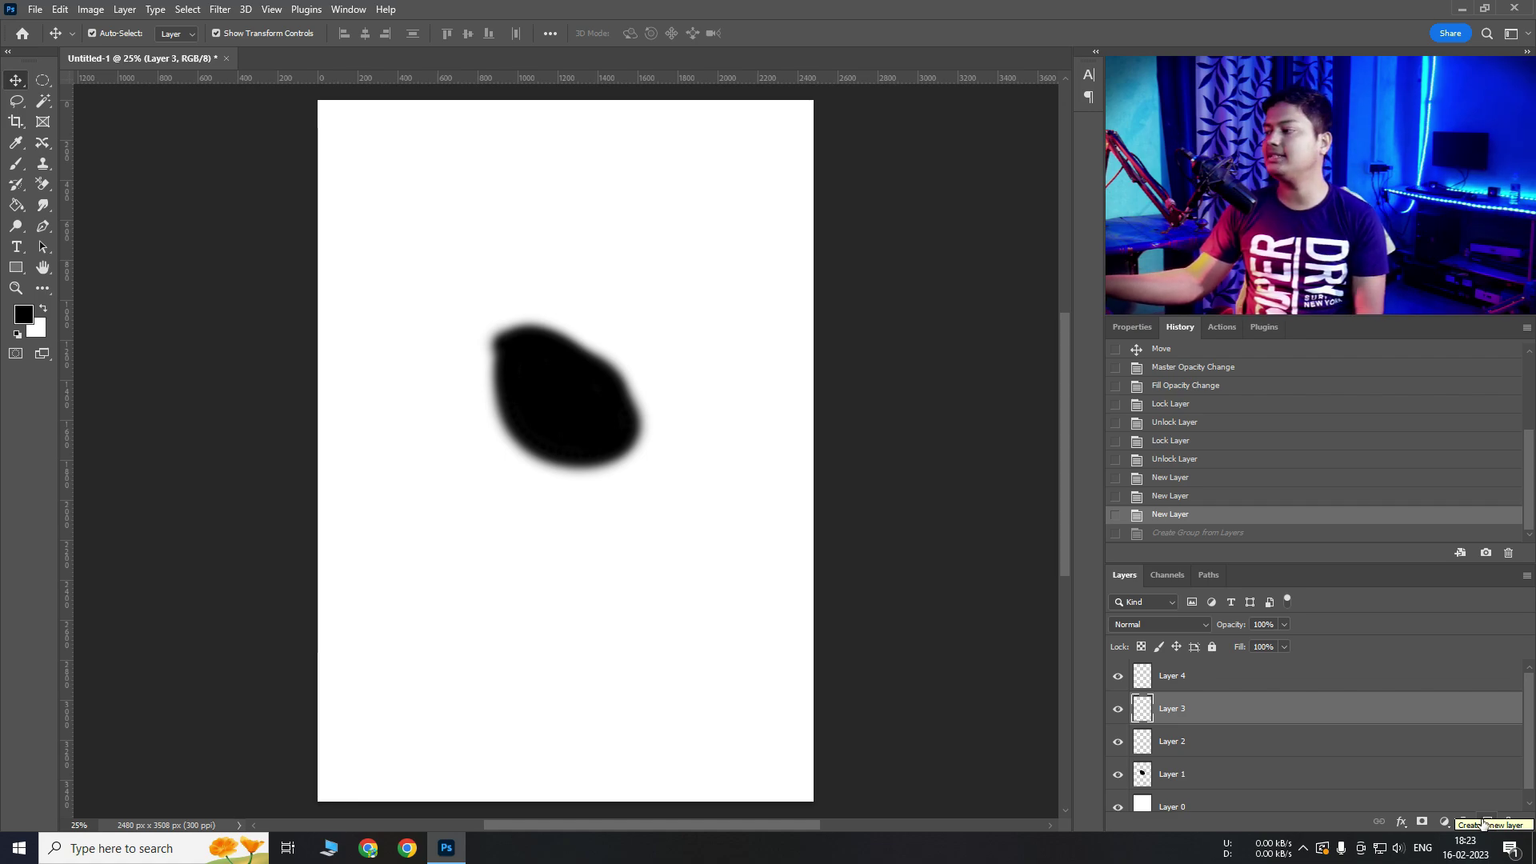
# Step: Delete Layer 4, Layer 3 and Layer 2, leaving only Layer 1 and Layer 0
pyautogui.click(1222, 688)
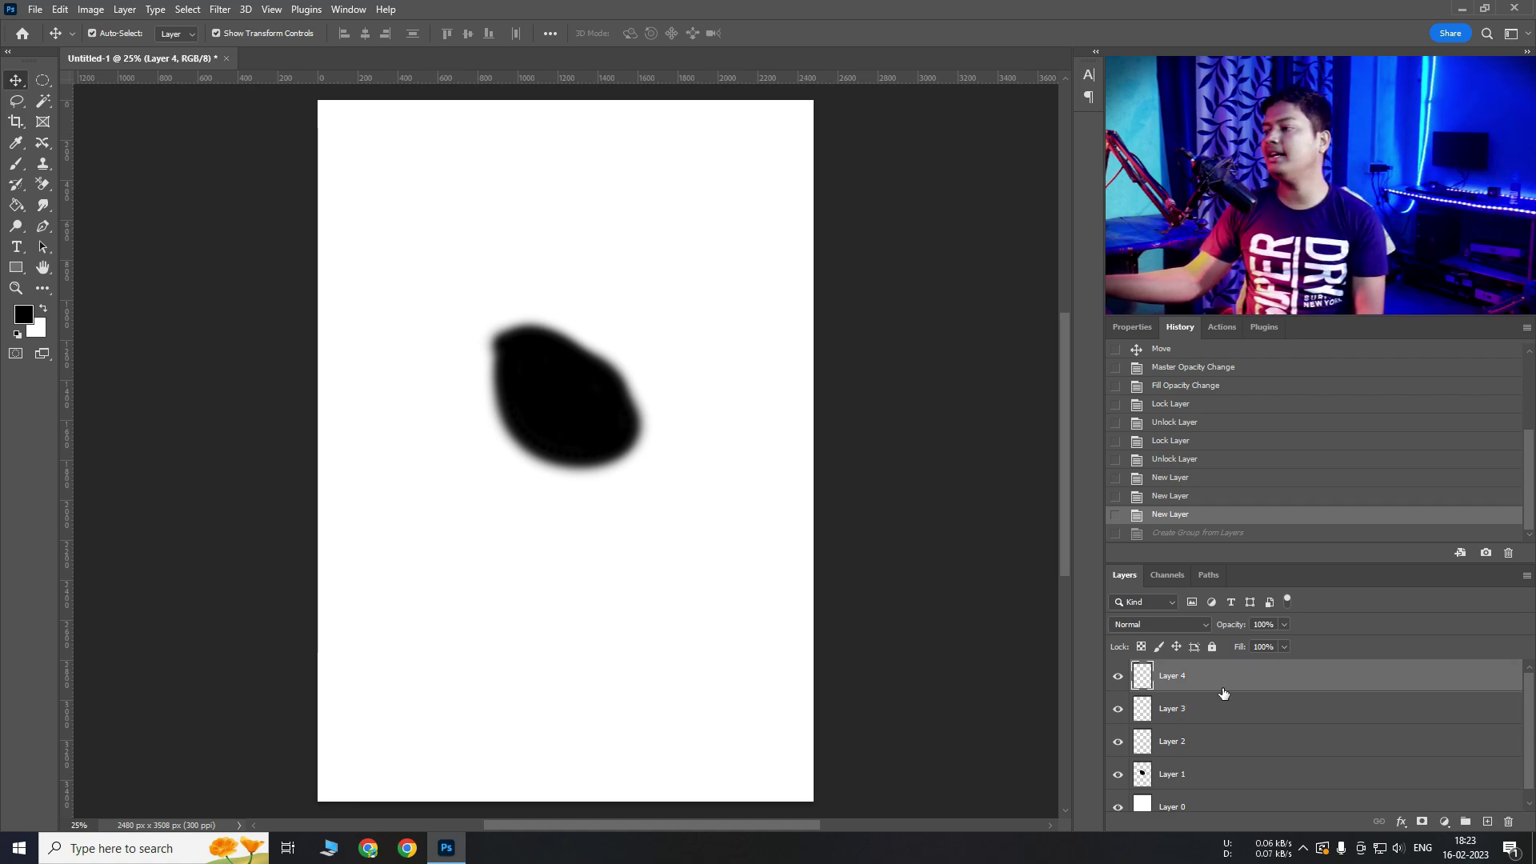
pyautogui.click(1508, 821)
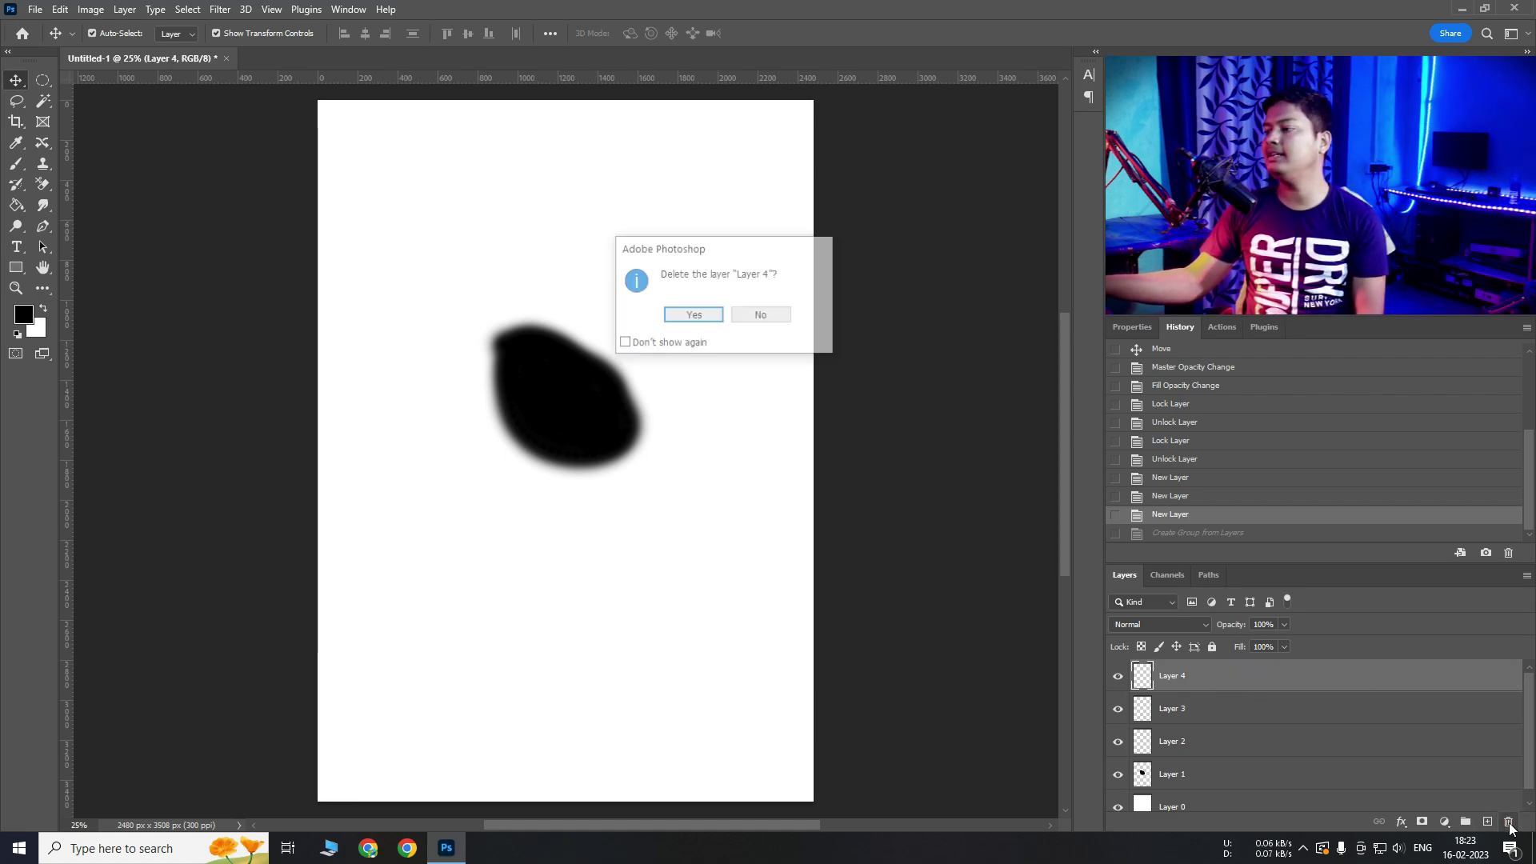
pyautogui.click(715, 316)
pyautogui.moveTo(1198, 672); pyautogui.dragTo(1508, 821)
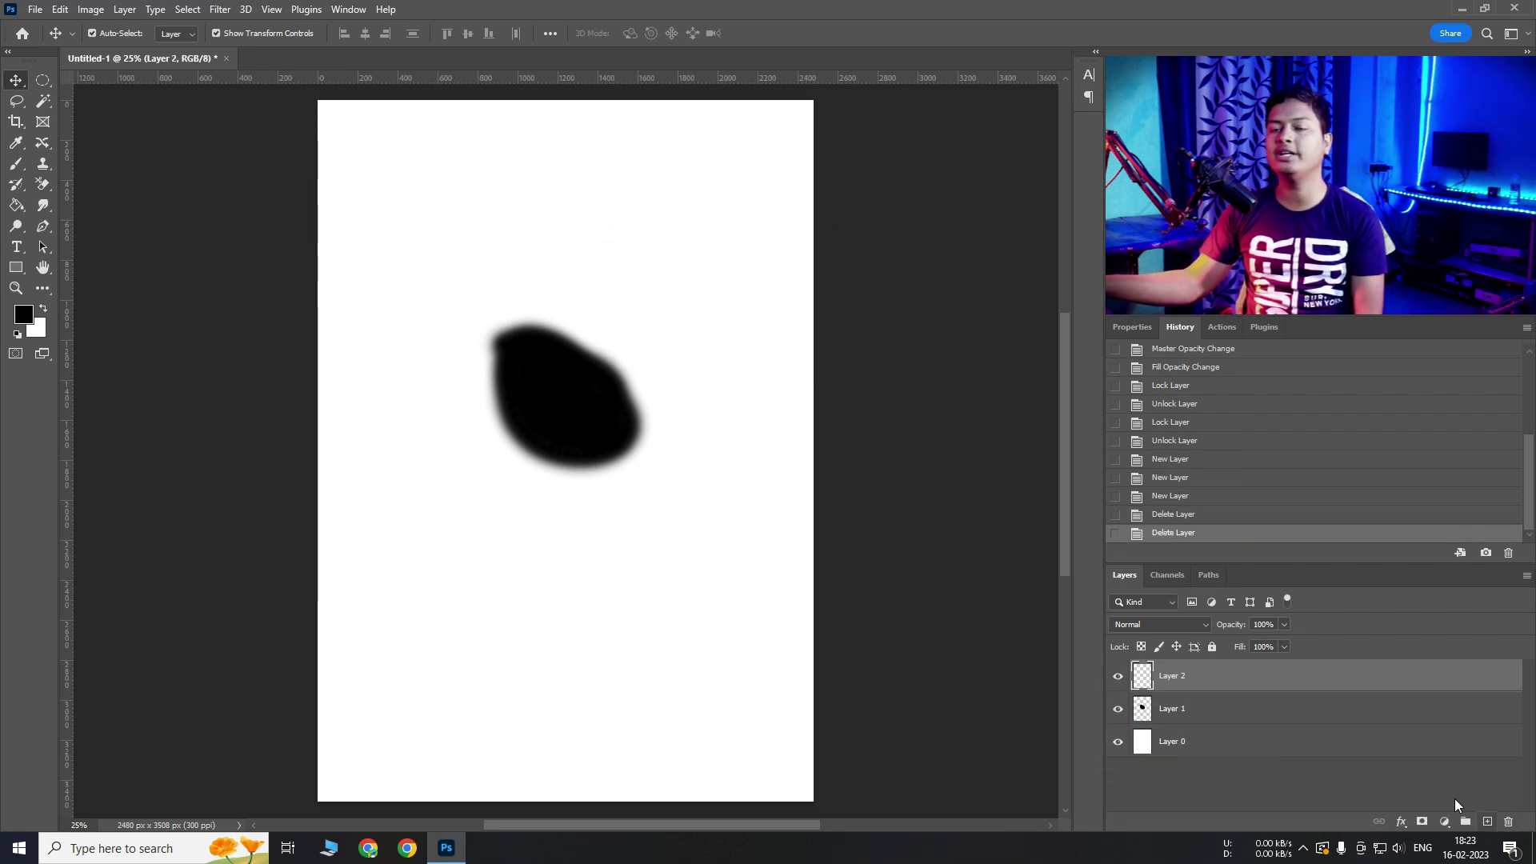
pyautogui.press('Delete')
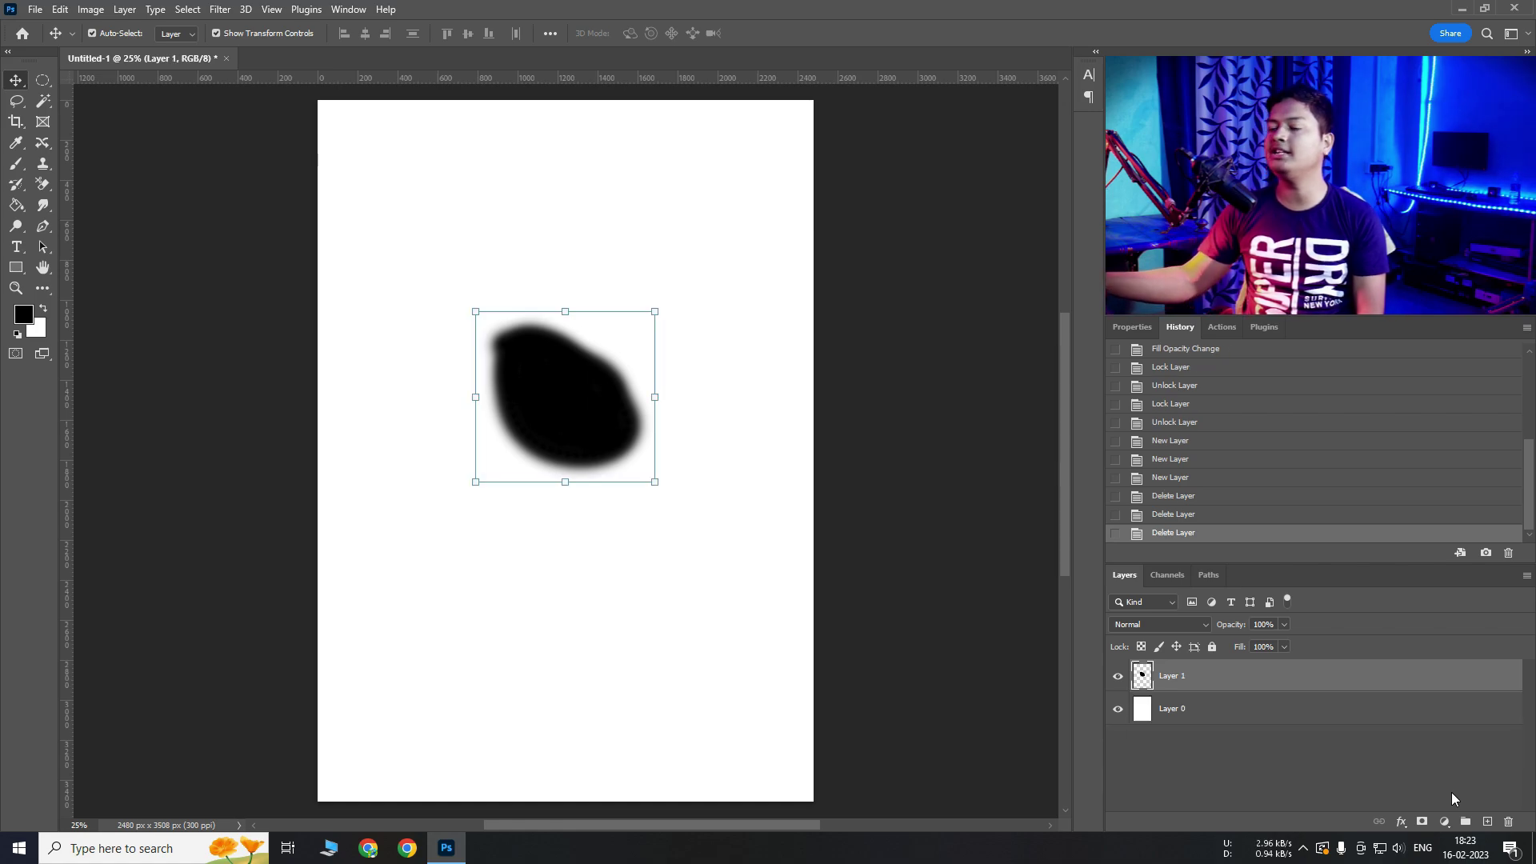